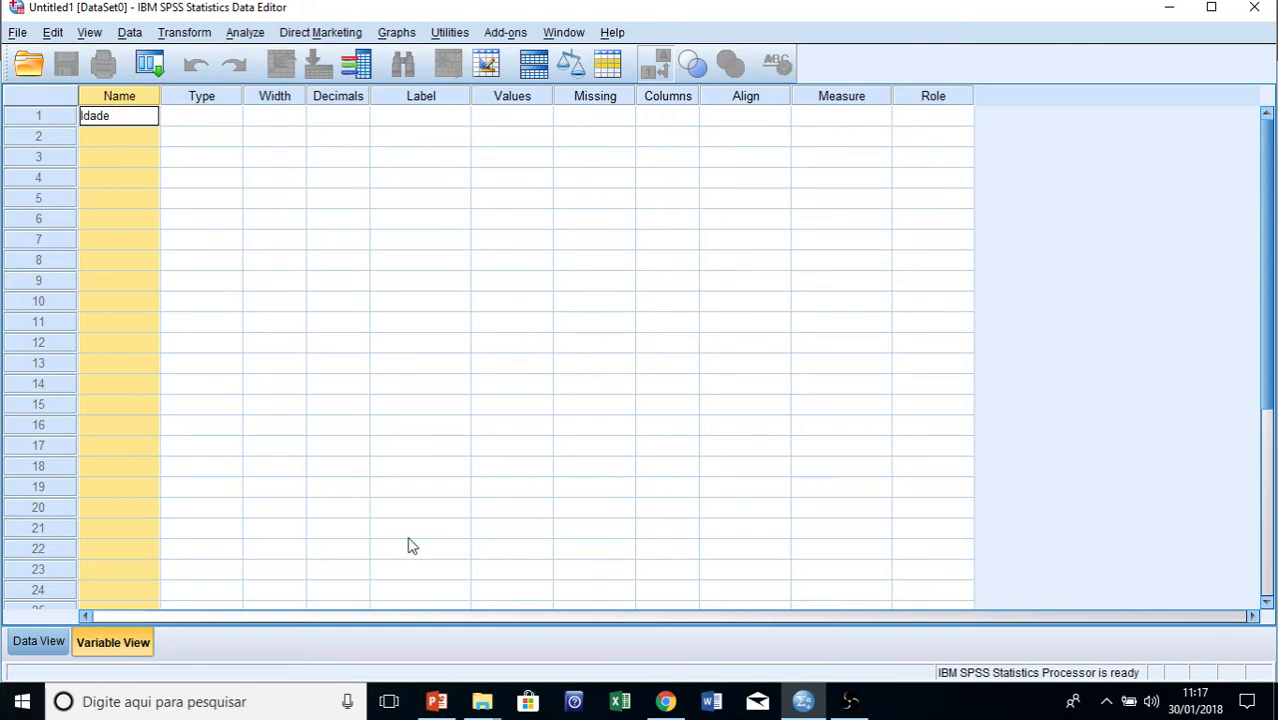
- Define the first two variables of the dataset with the names Idade and Sexo
key("Return")
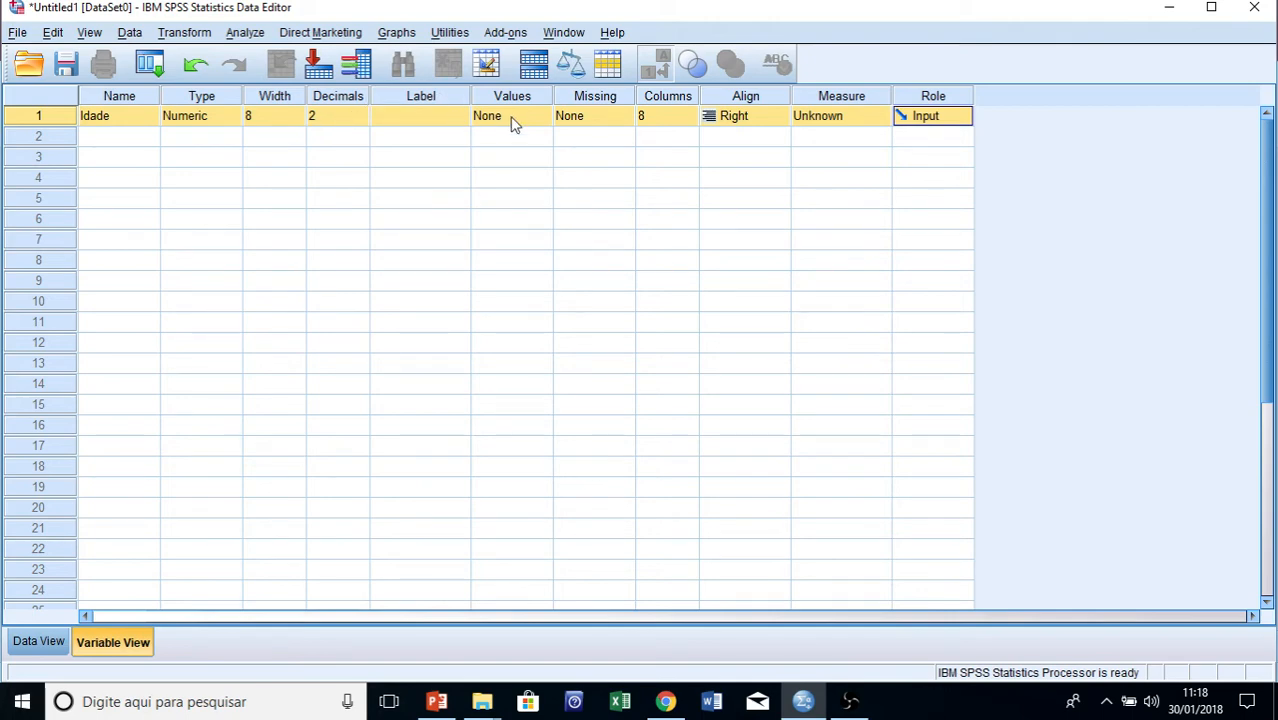
left_click(146, 138)
type("Sexo")
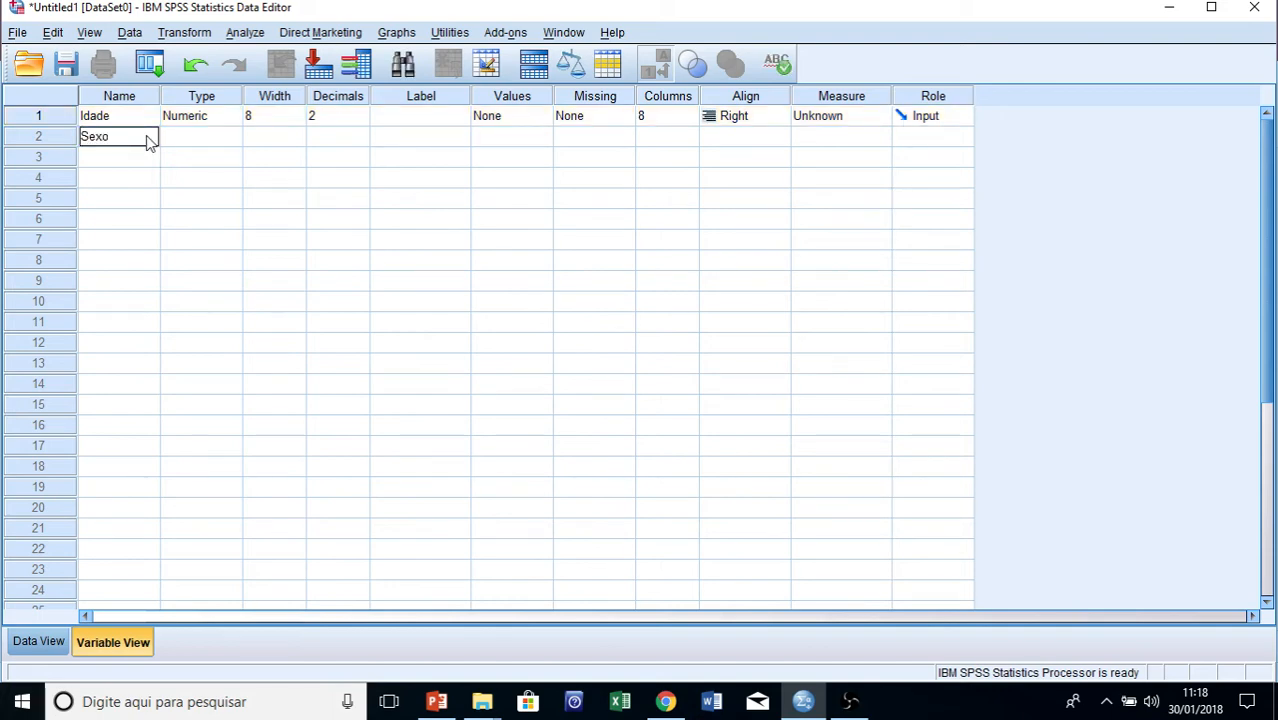
key("Return")
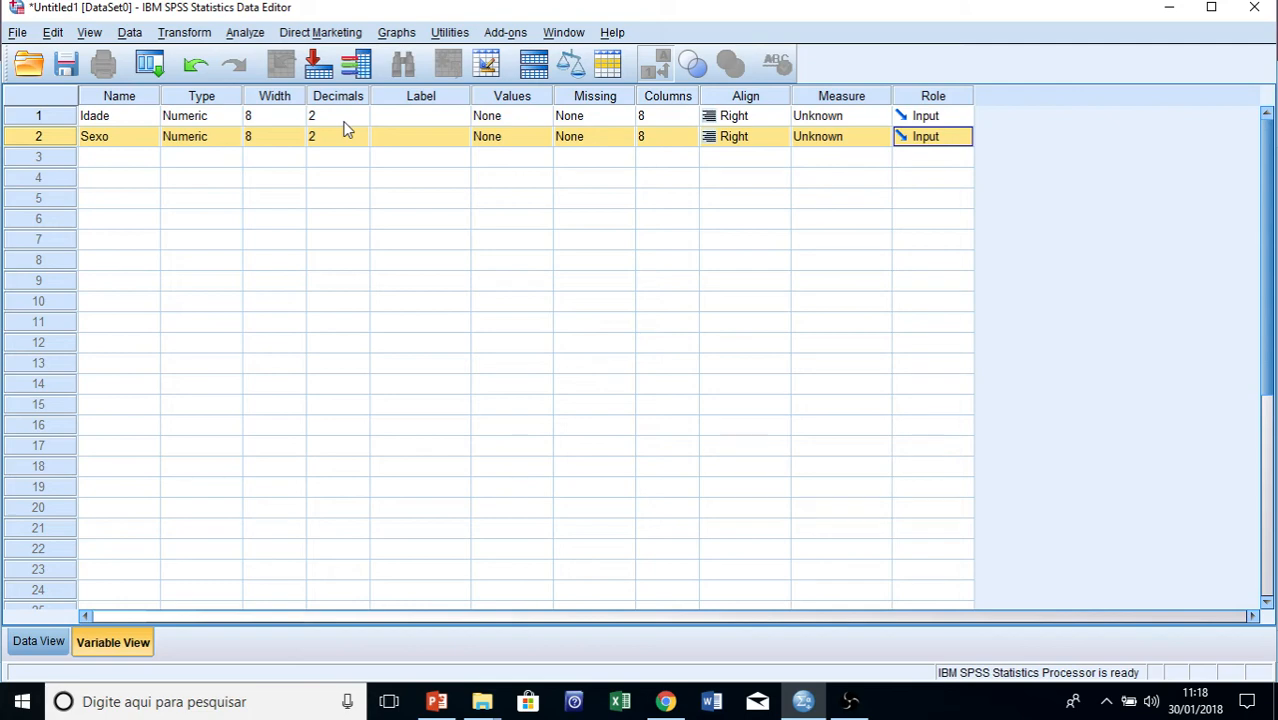
- Try to name the third variable "Nome_do aluno", with a space before the last word
left_click(111, 160)
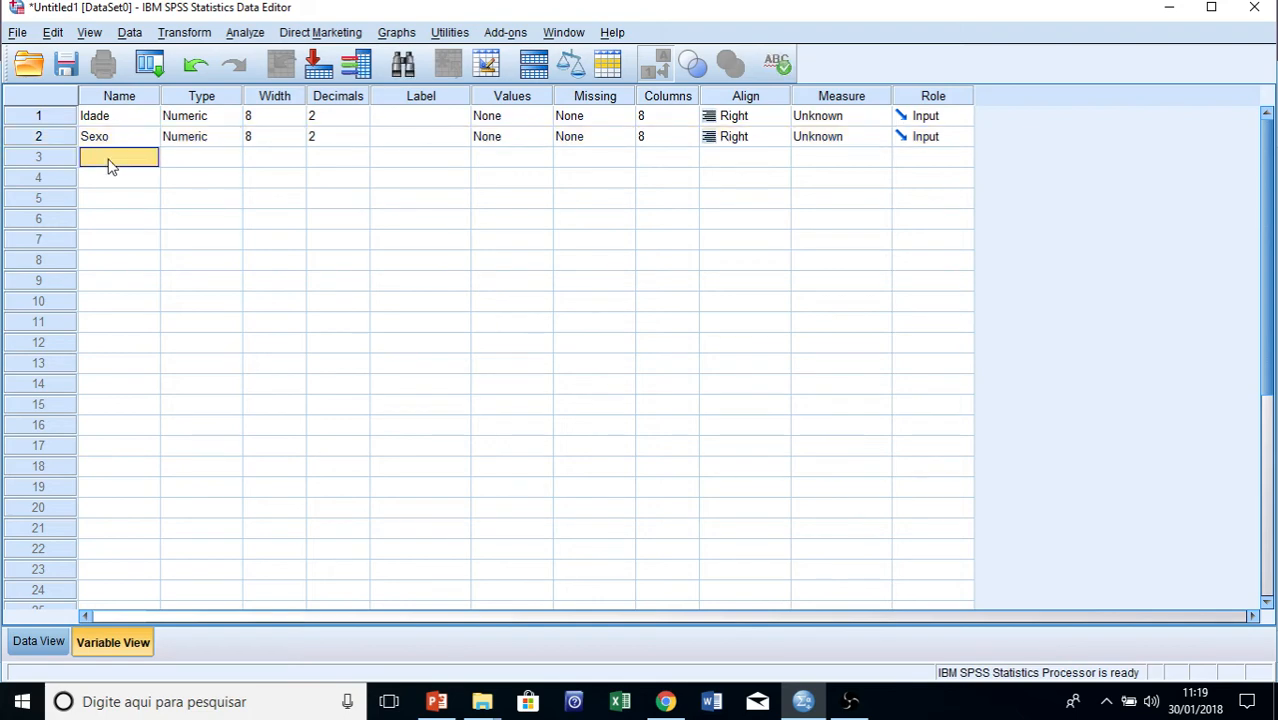
left_click(111, 160)
type("Nome_")
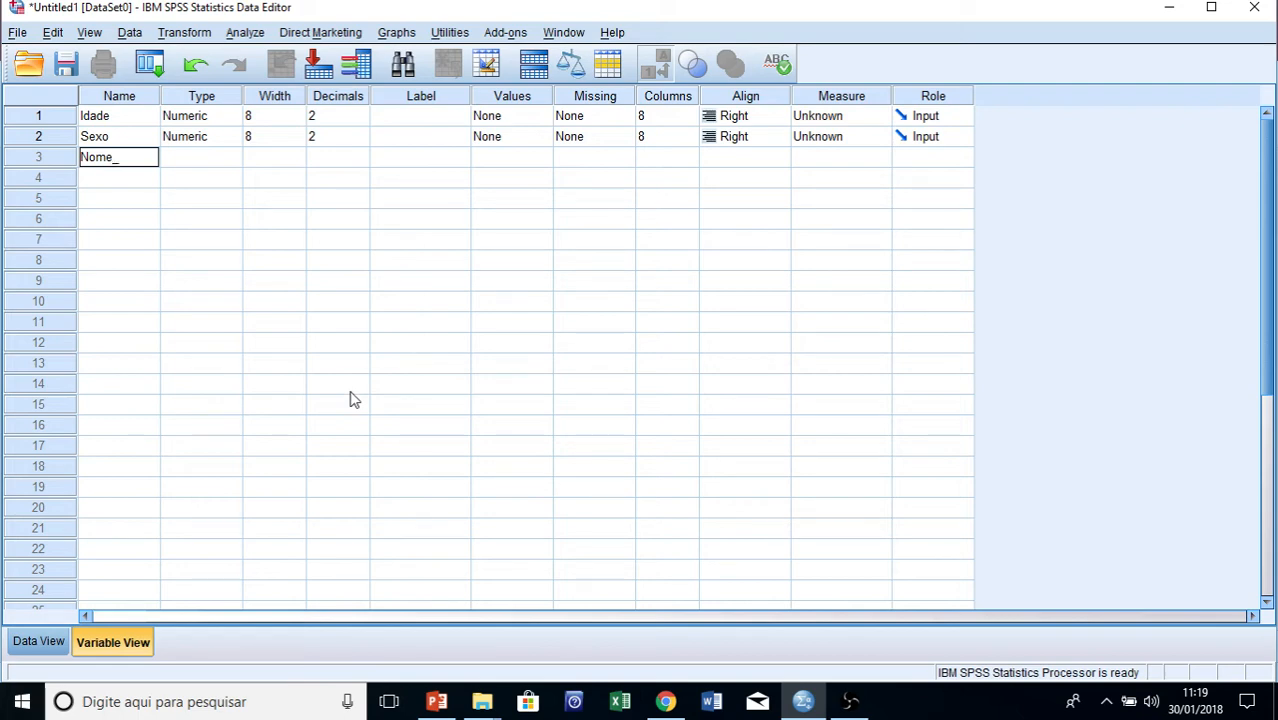
type("fo")
key("BackSpace")
key("BackSpace")
type("do aluno")
key("Return")
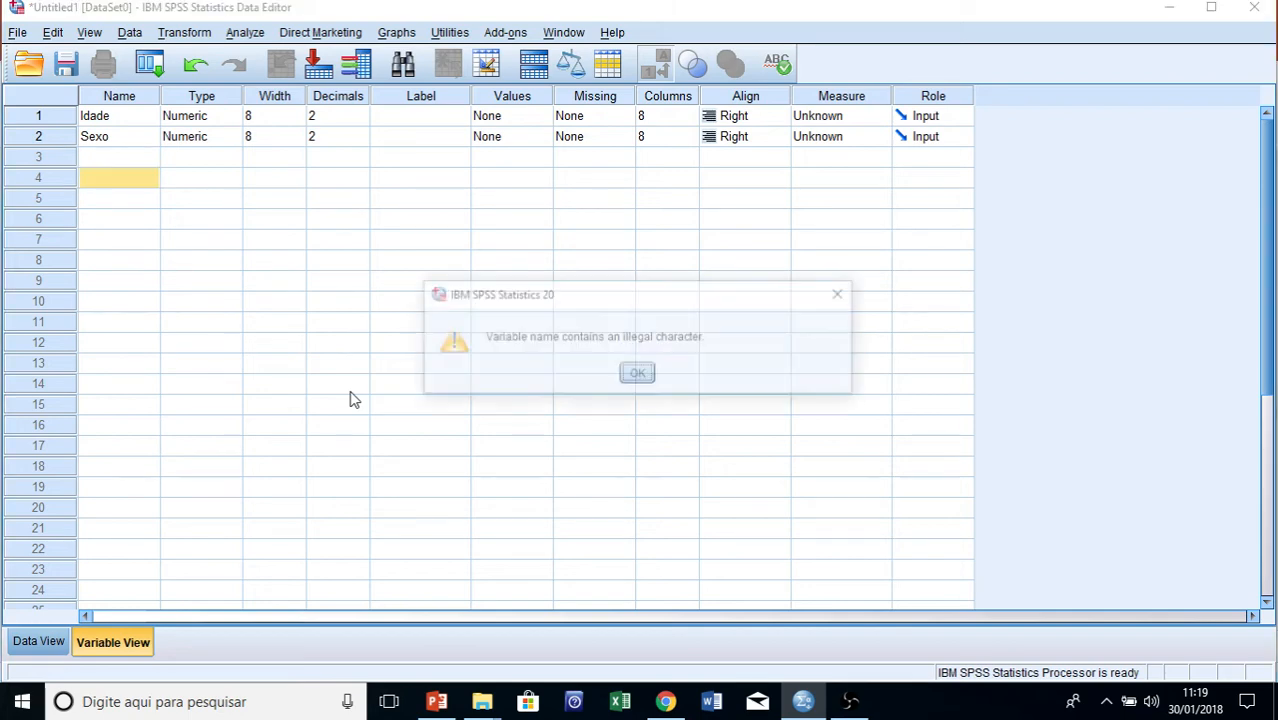
key("Return")
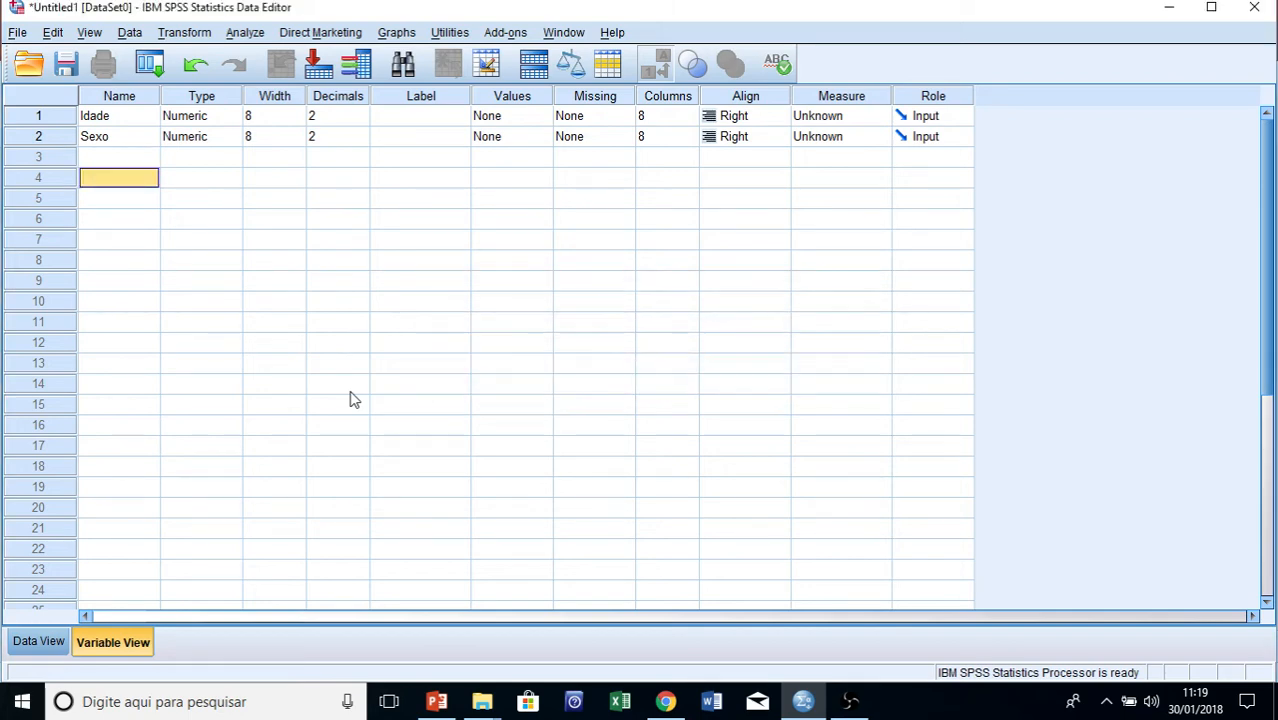
- Name the third variable Nome_do_Aluno, with underscores between the words
left_click(108, 160)
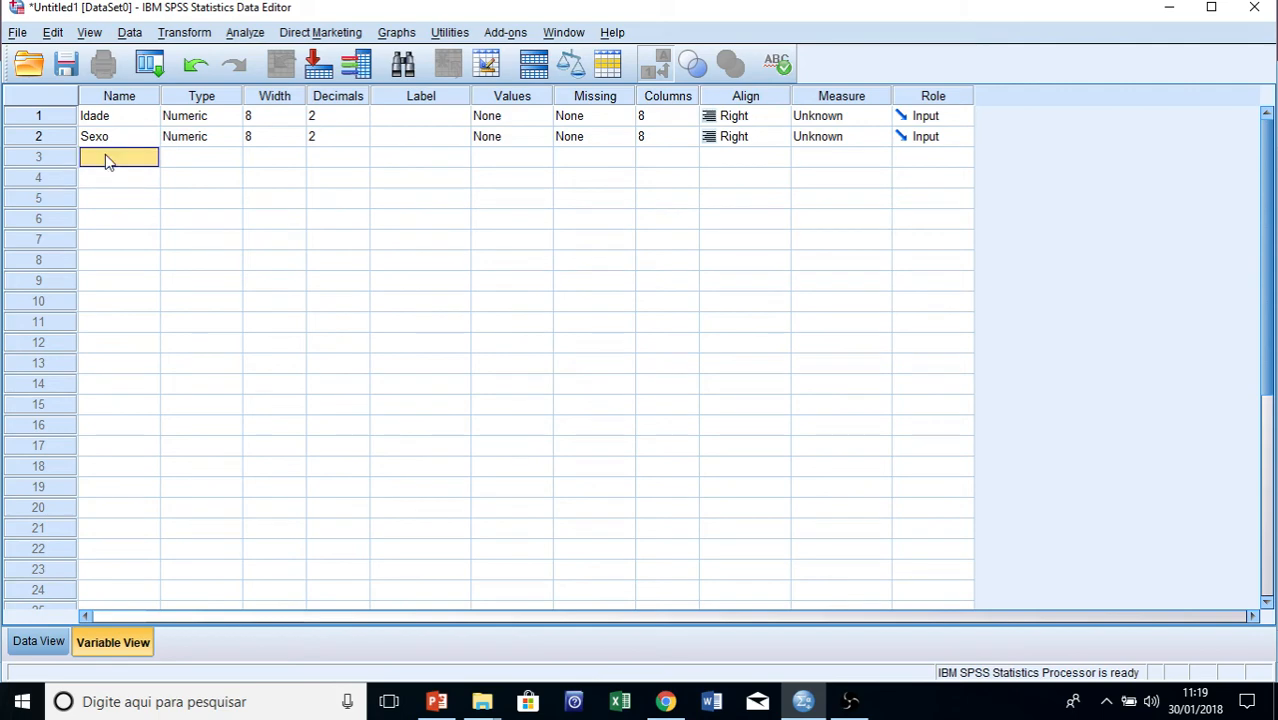
type("Nome_do")
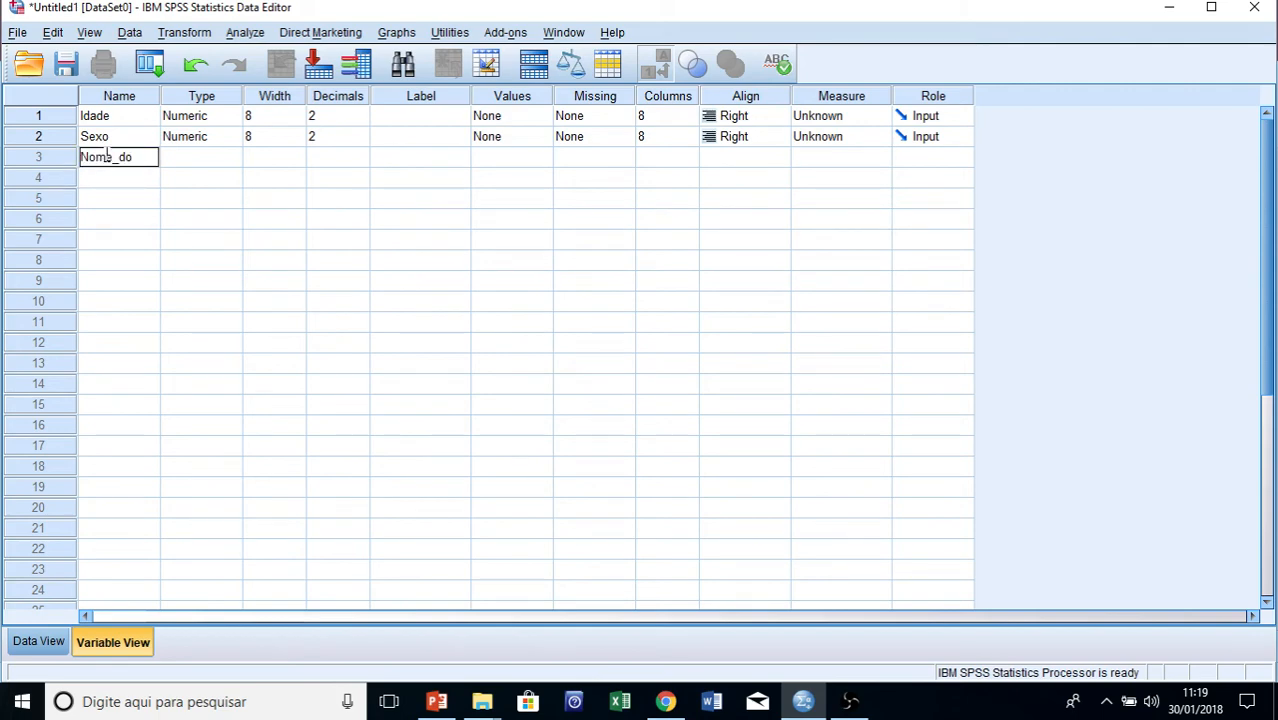
type("_Aluno")
left_click(108, 163)
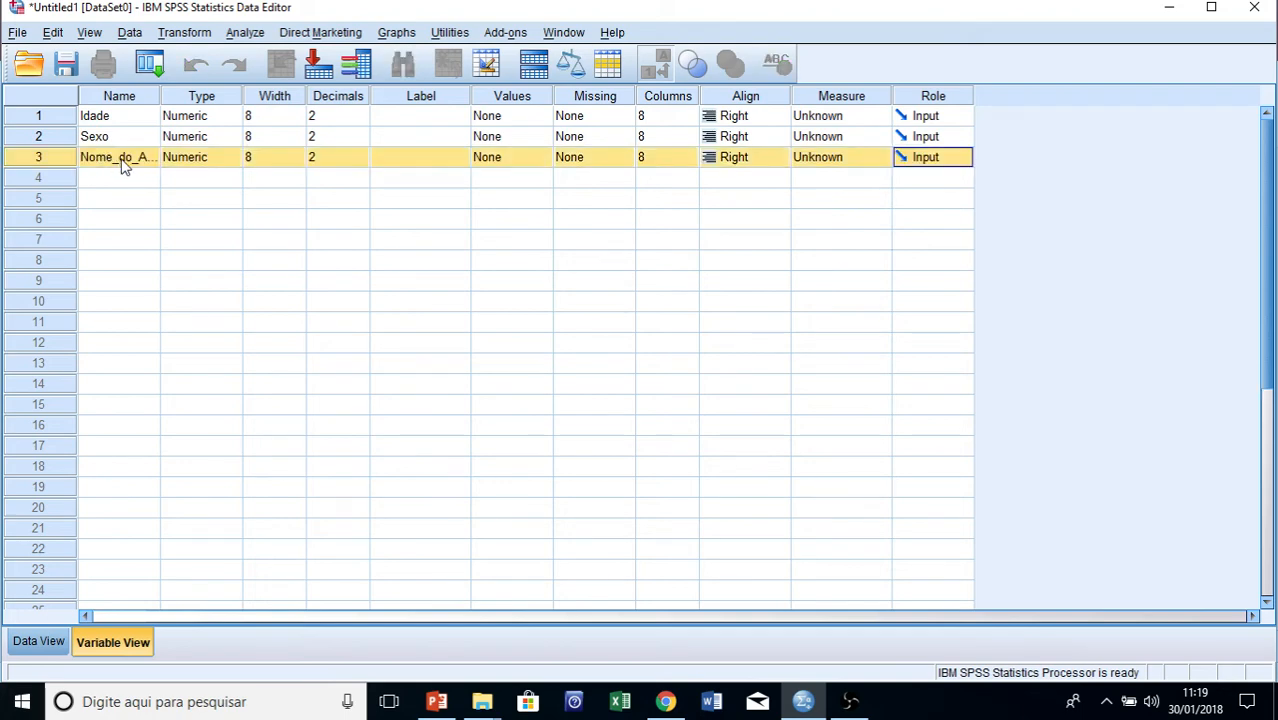
- Add a fourth variable named Nome_Aluno and give it the label "Nome do aluno"
left_click(121, 181)
type("N")
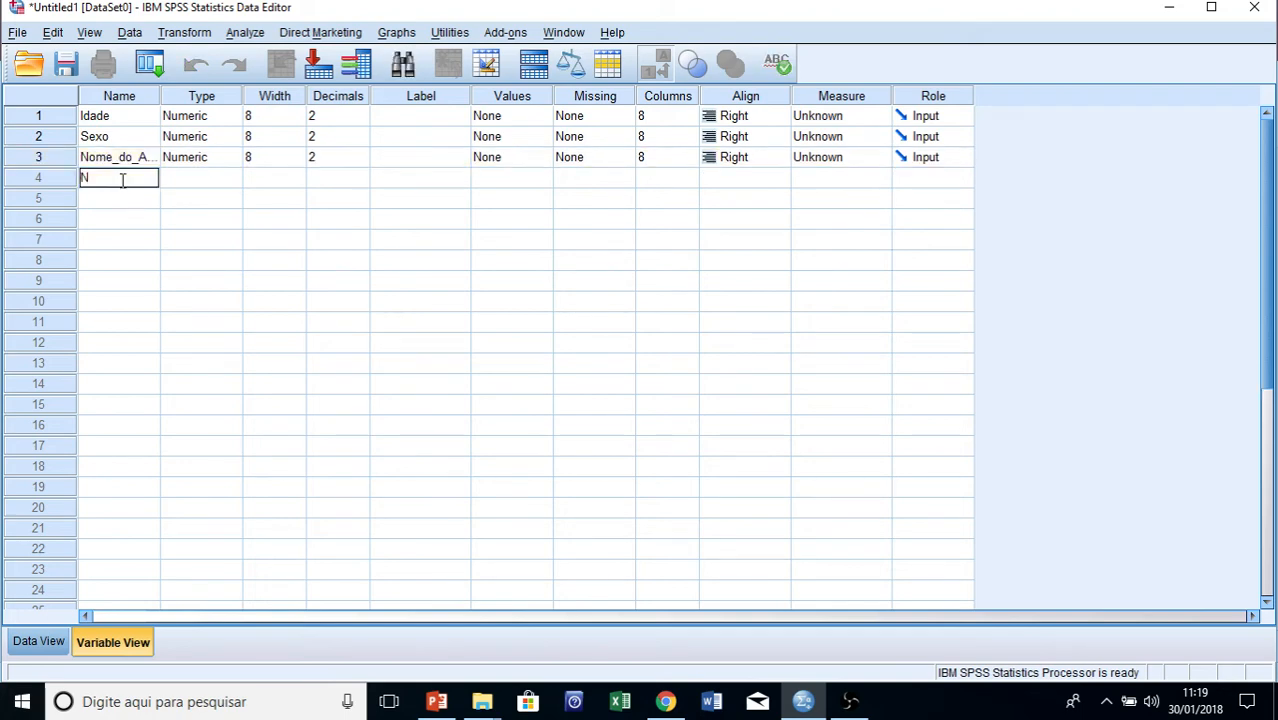
type("ome_Aluno")
key("Return")
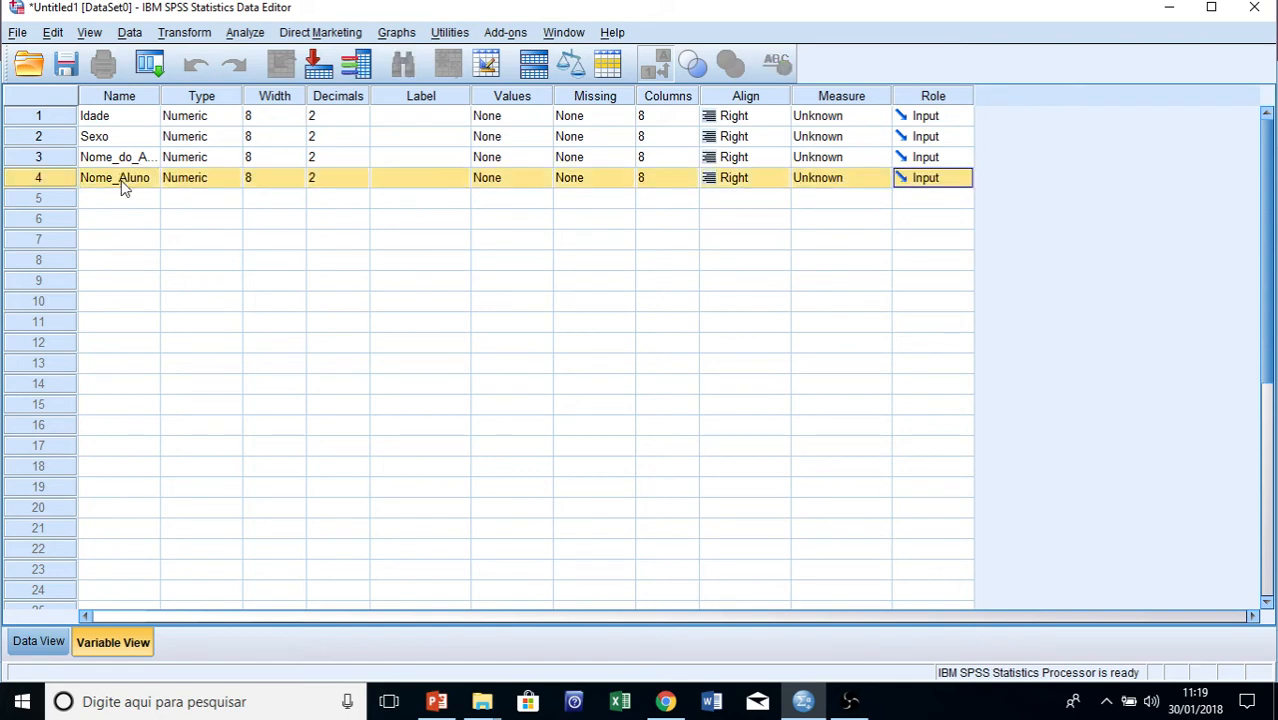
left_click(402, 177)
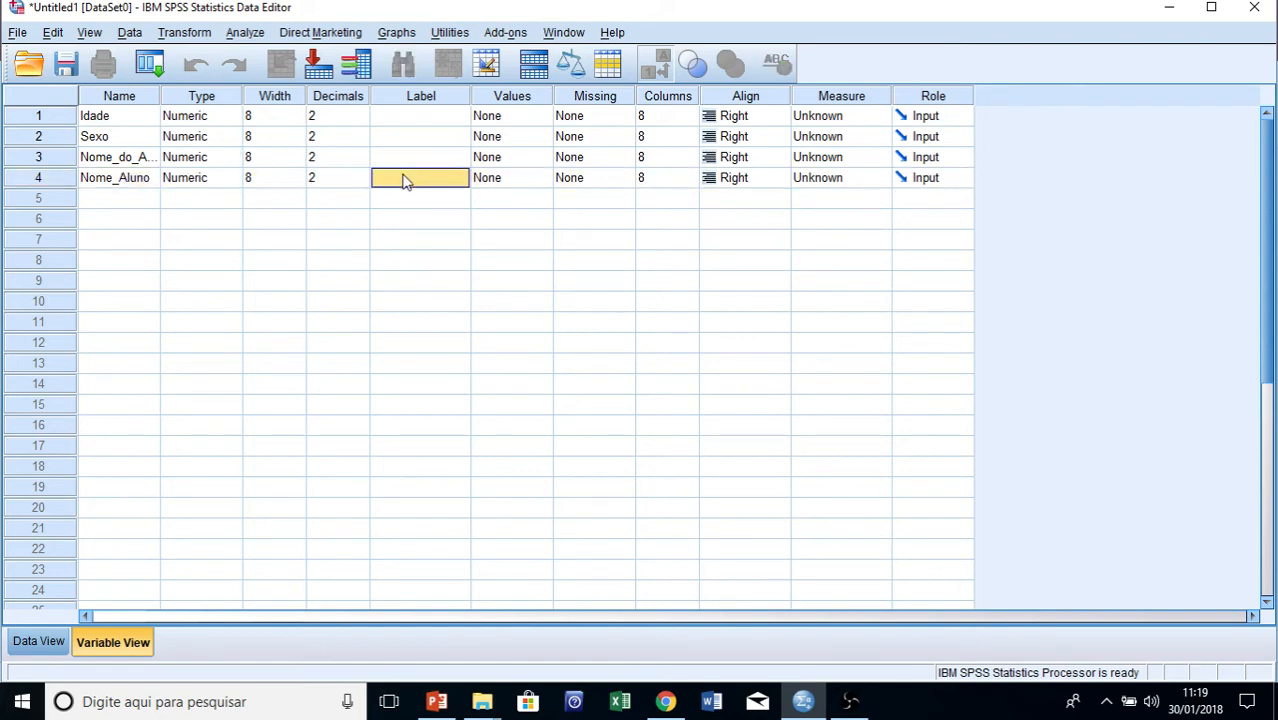
type("Nome d")
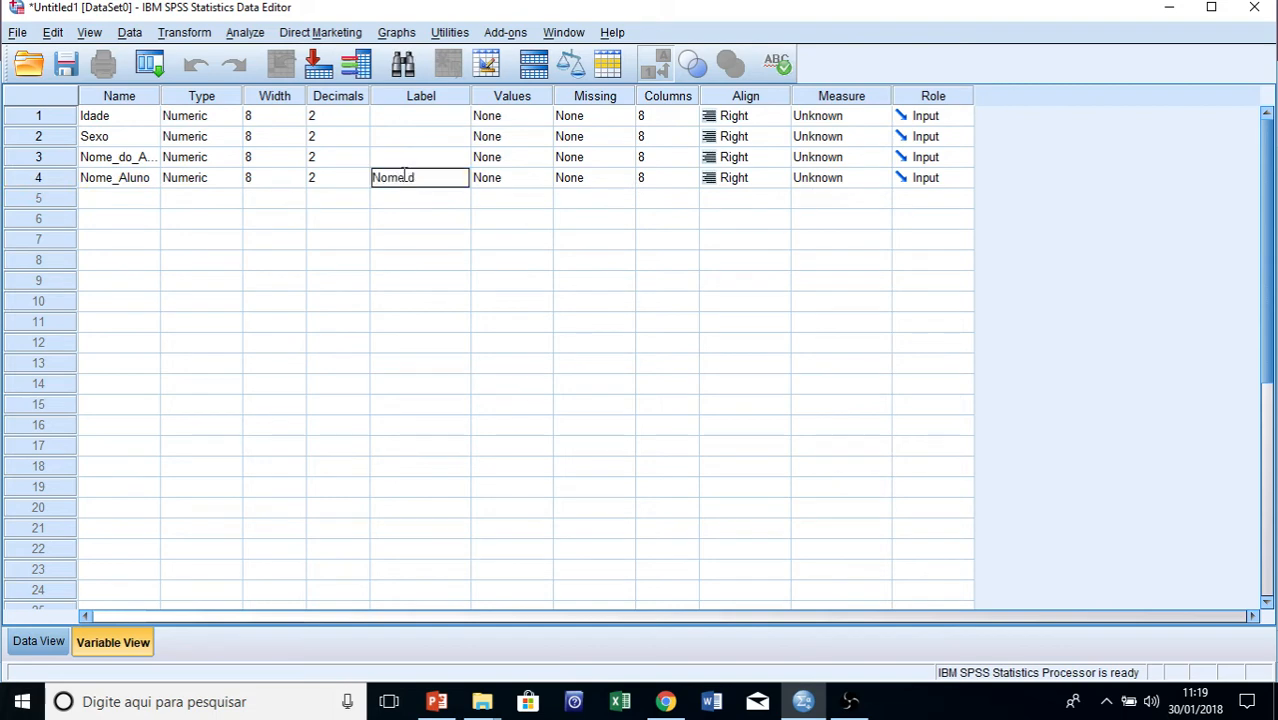
type("o aluno")
key("Return")
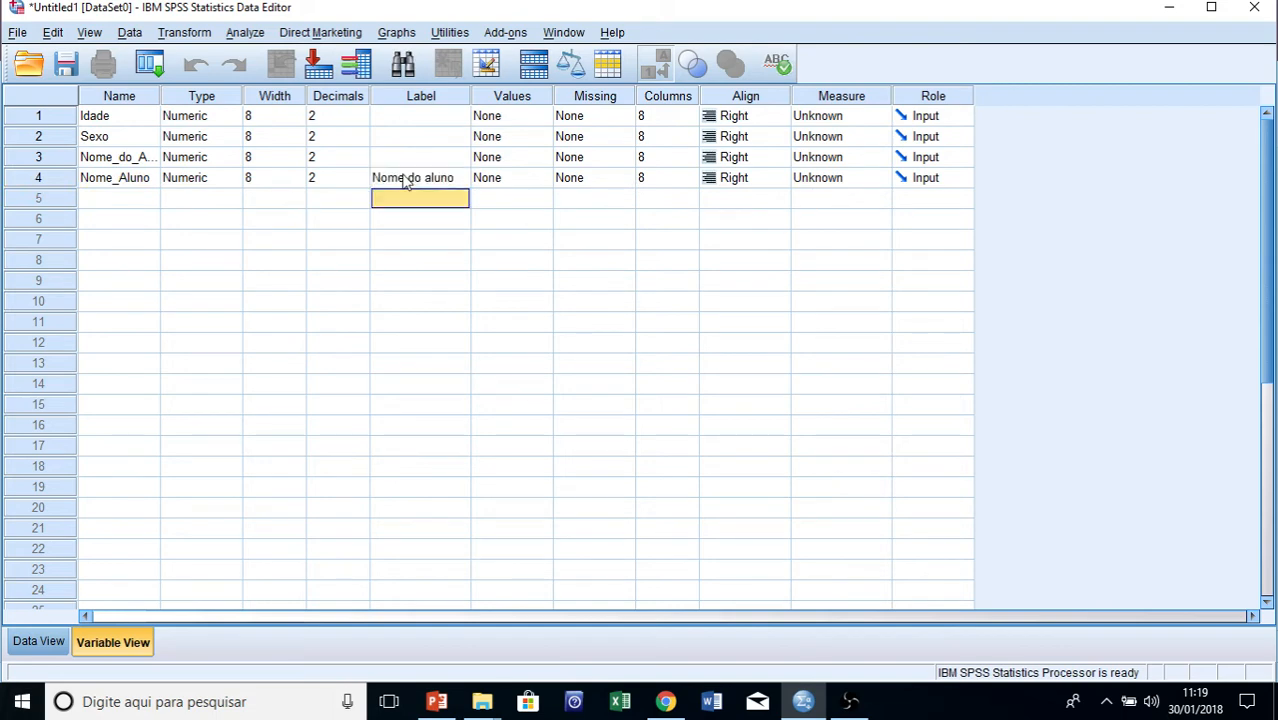
- Change the type of the third variable, Nome_do_Aluno, to String
double_click(235, 163)
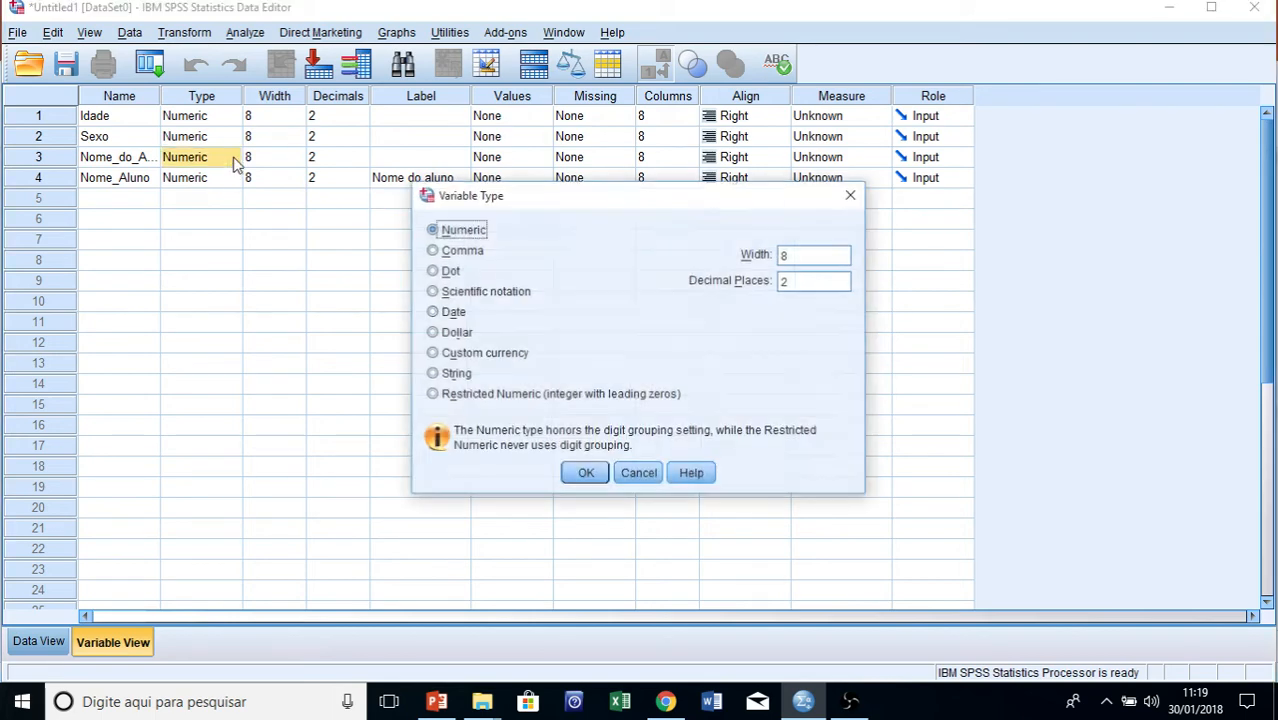
left_click(431, 373)
left_click(586, 474)
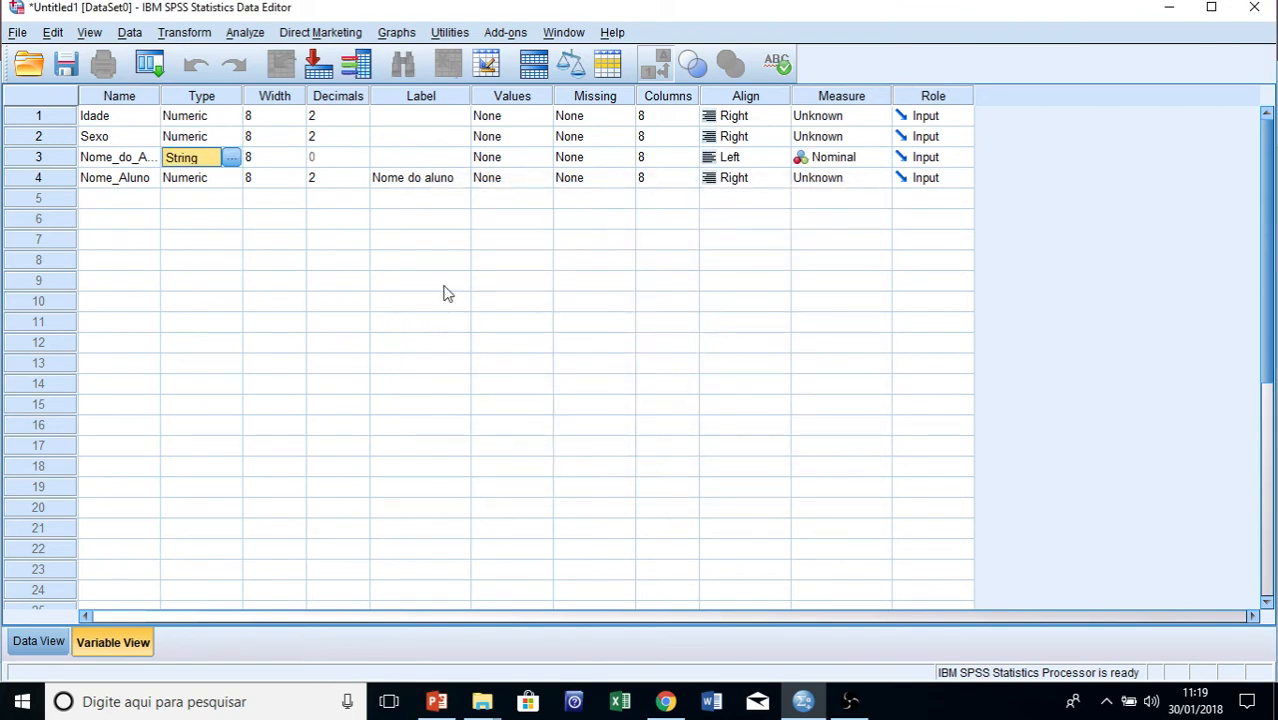
- Try to set the width of the string variable Nome_do_Aluno to 80000 characters
left_click(231, 157)
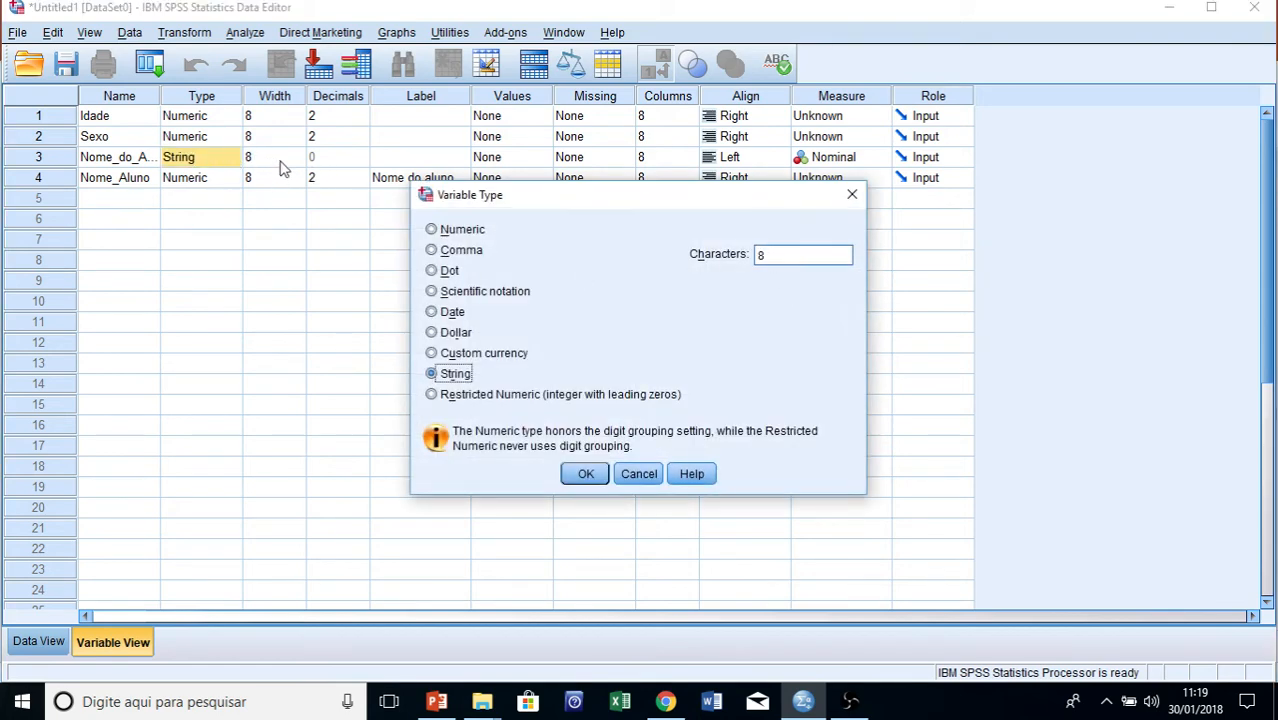
left_click(768, 258)
type("0000")
left_click(585, 474)
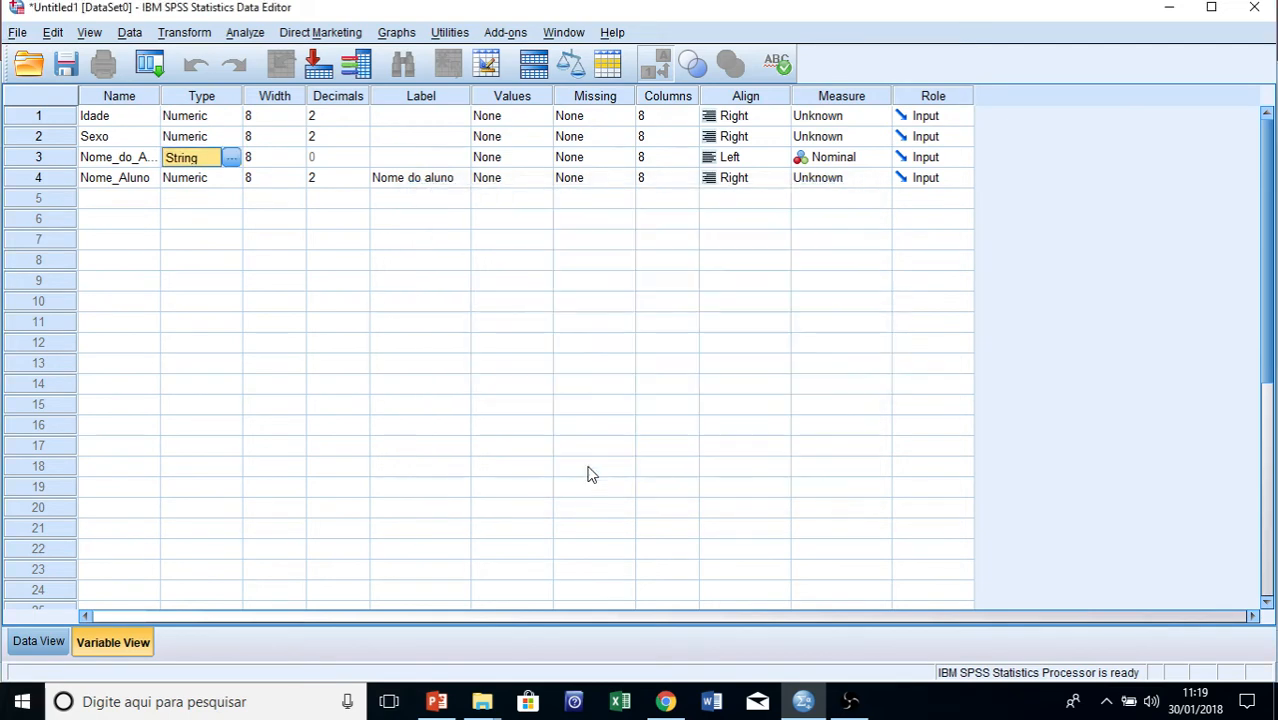
left_click(266, 157)
type("0000")
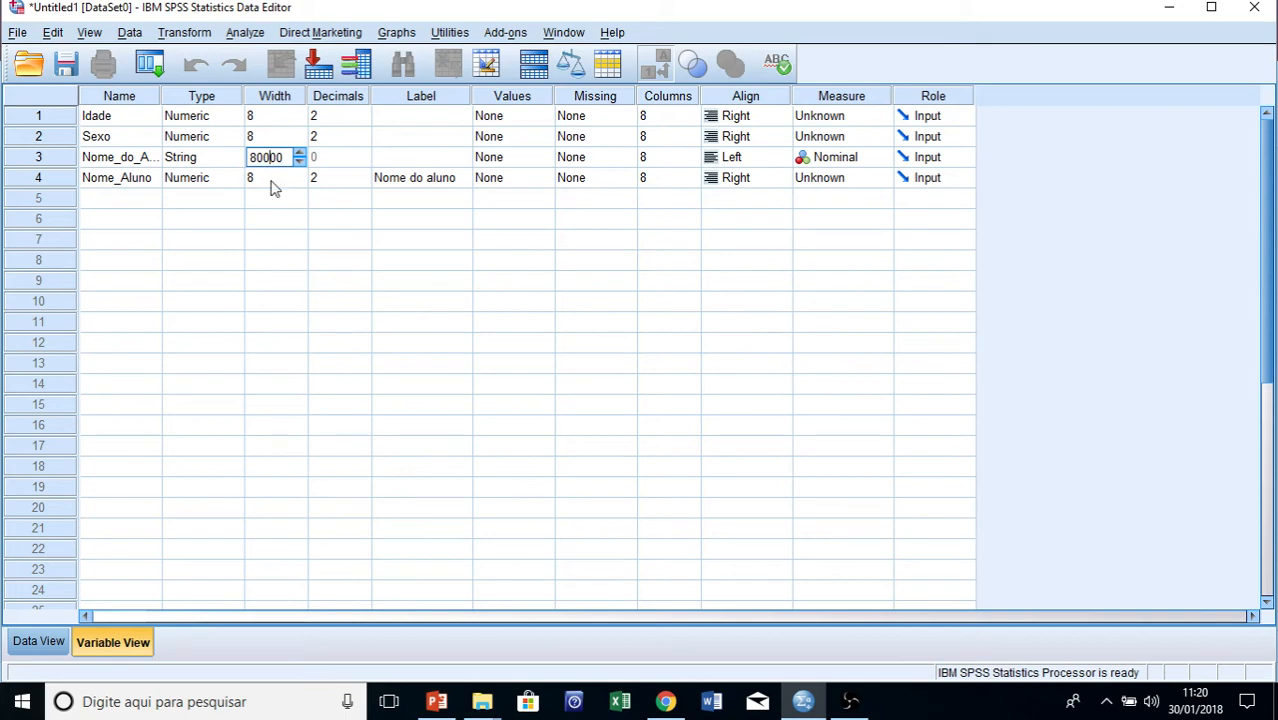
left_click(274, 180)
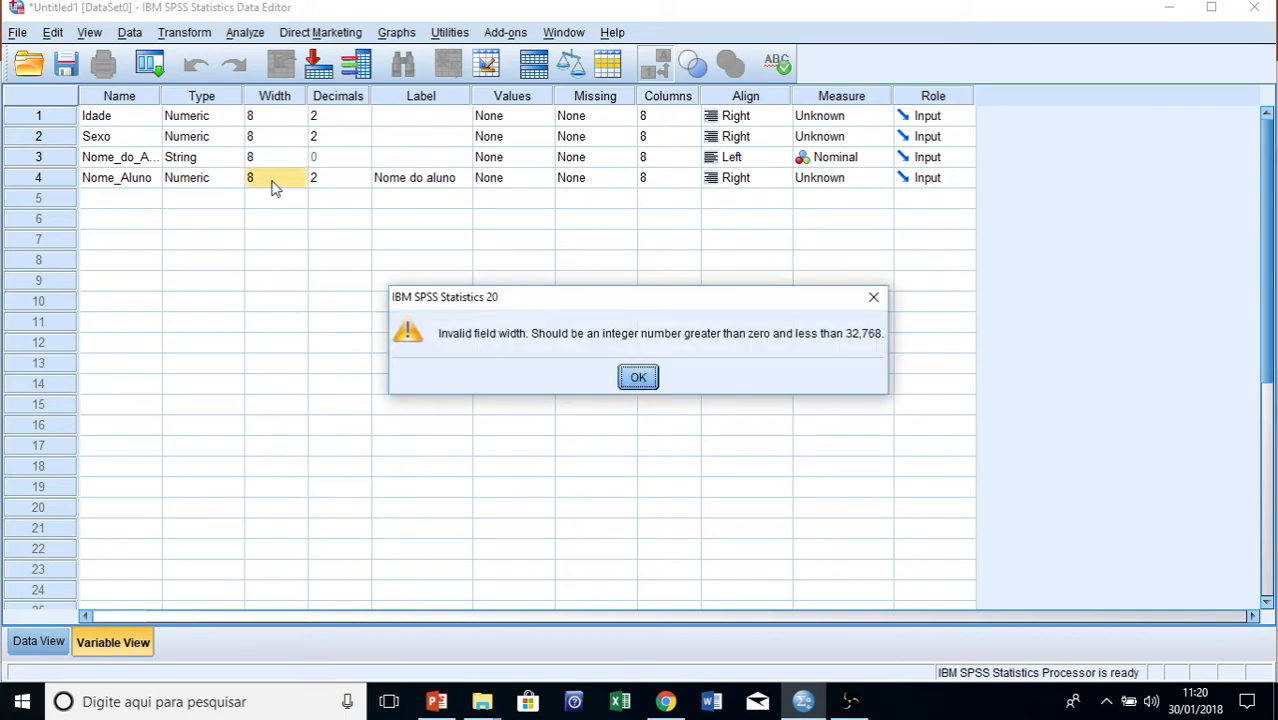
left_click(638, 377)
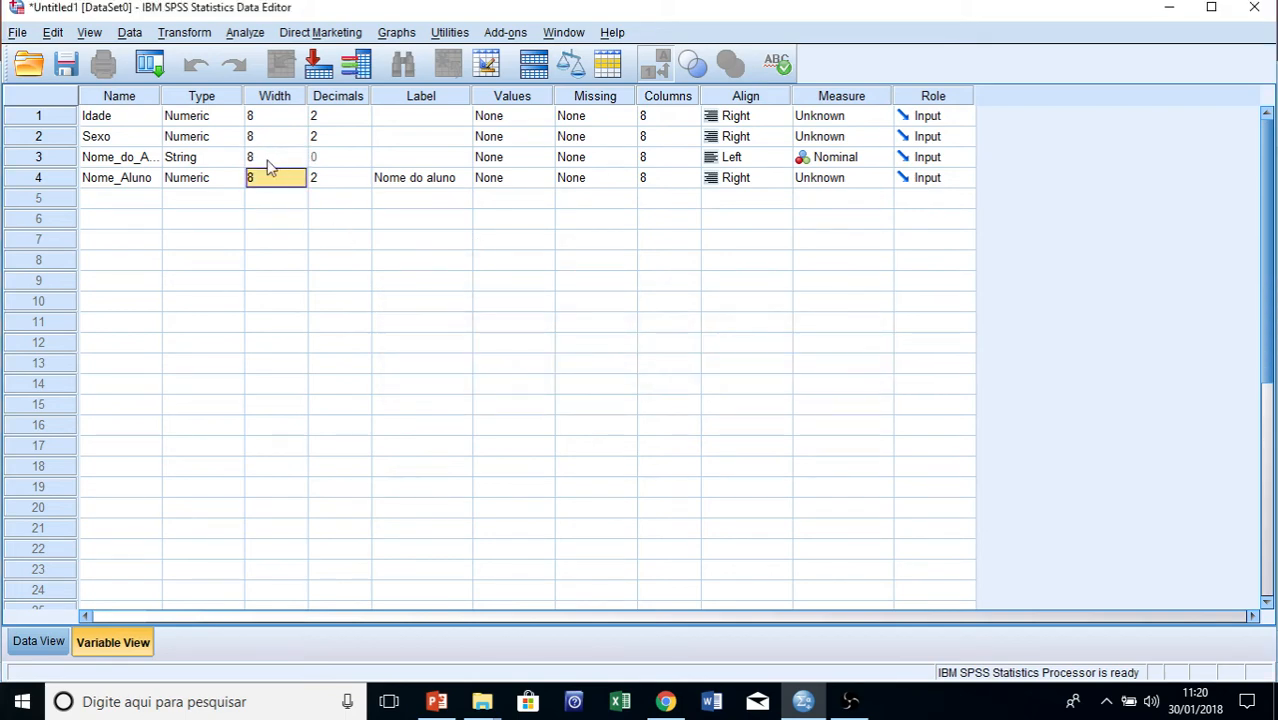
- Set the length of the string variable Nome_do_Aluno to 8000 characters in its variable type settings
left_click(233, 158)
left_click(236, 157)
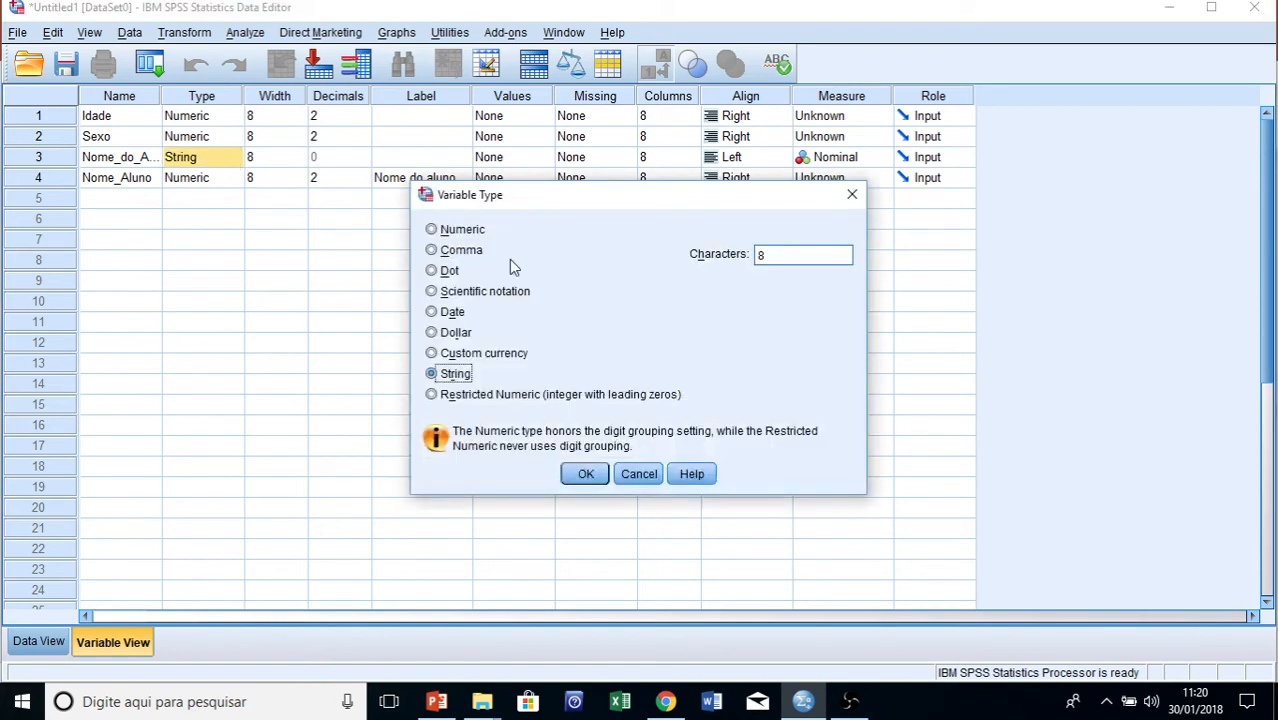
left_click(772, 260)
type("000")
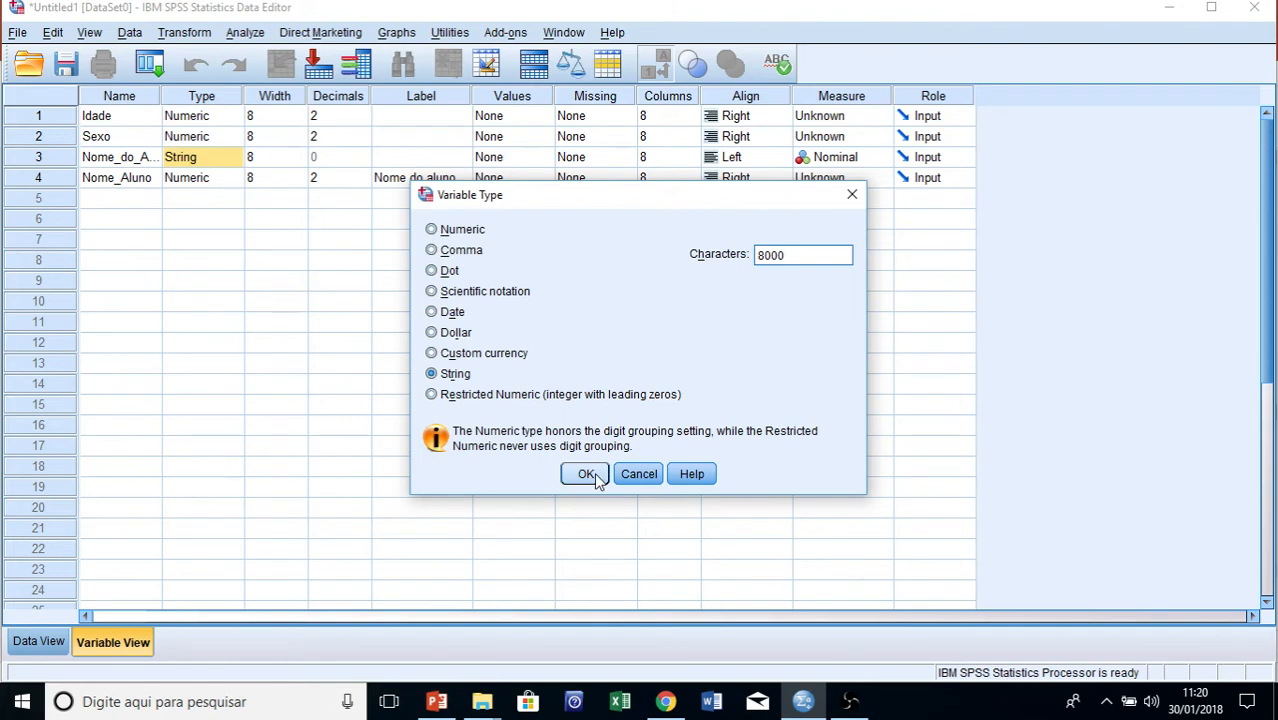
left_click(598, 474)
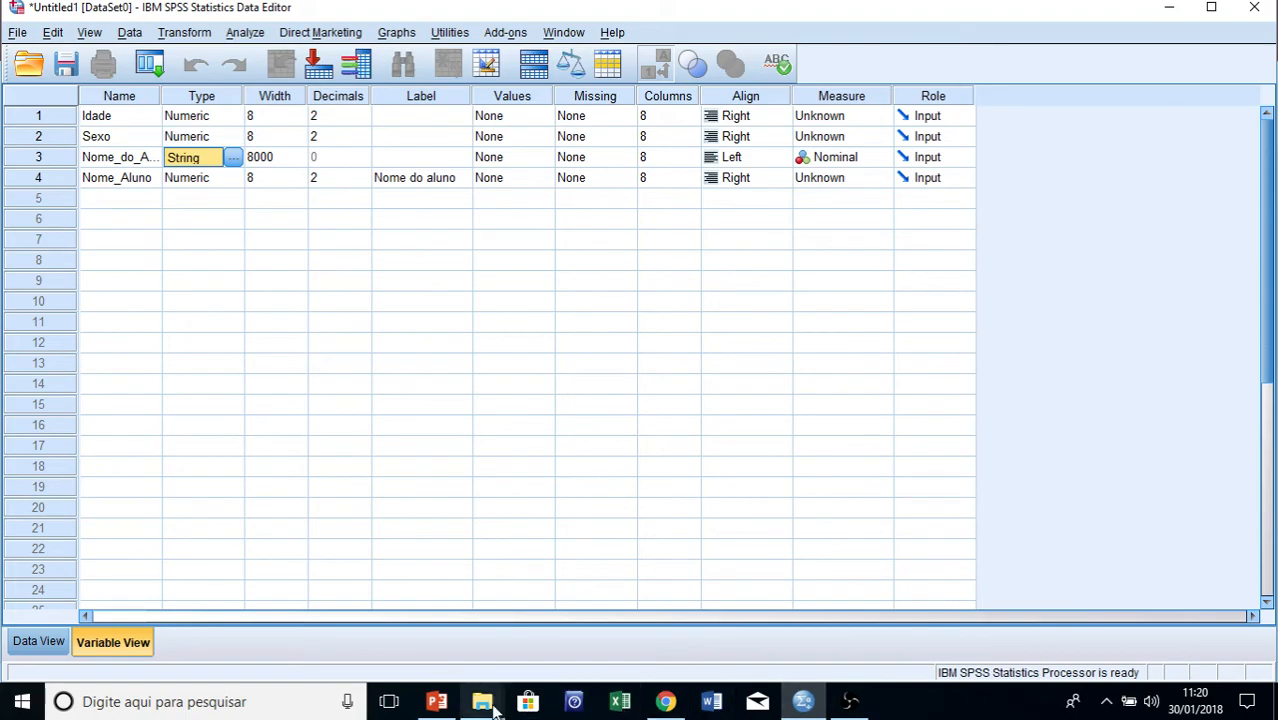
- Switch to PowerPoint, present the slides on variable settings, value labels and showing or hiding labels, and return to the SPSS Data Editor
left_click(443, 706)
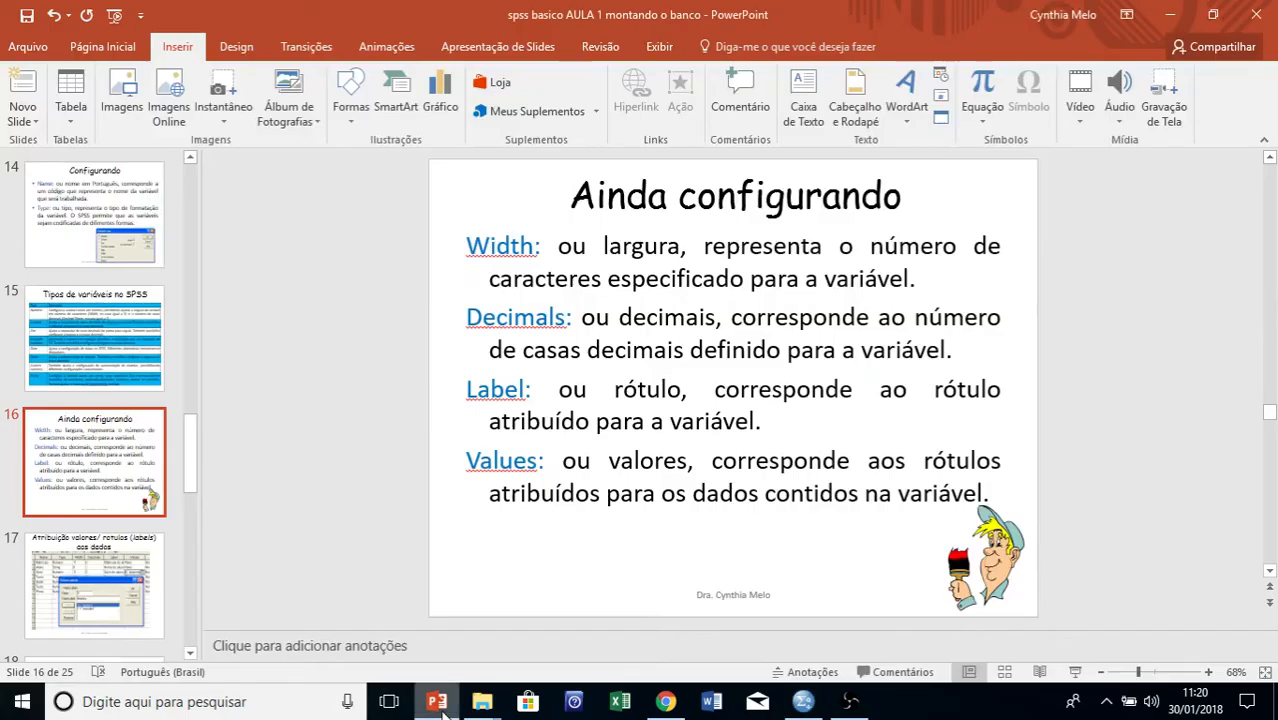
left_click(1075, 672)
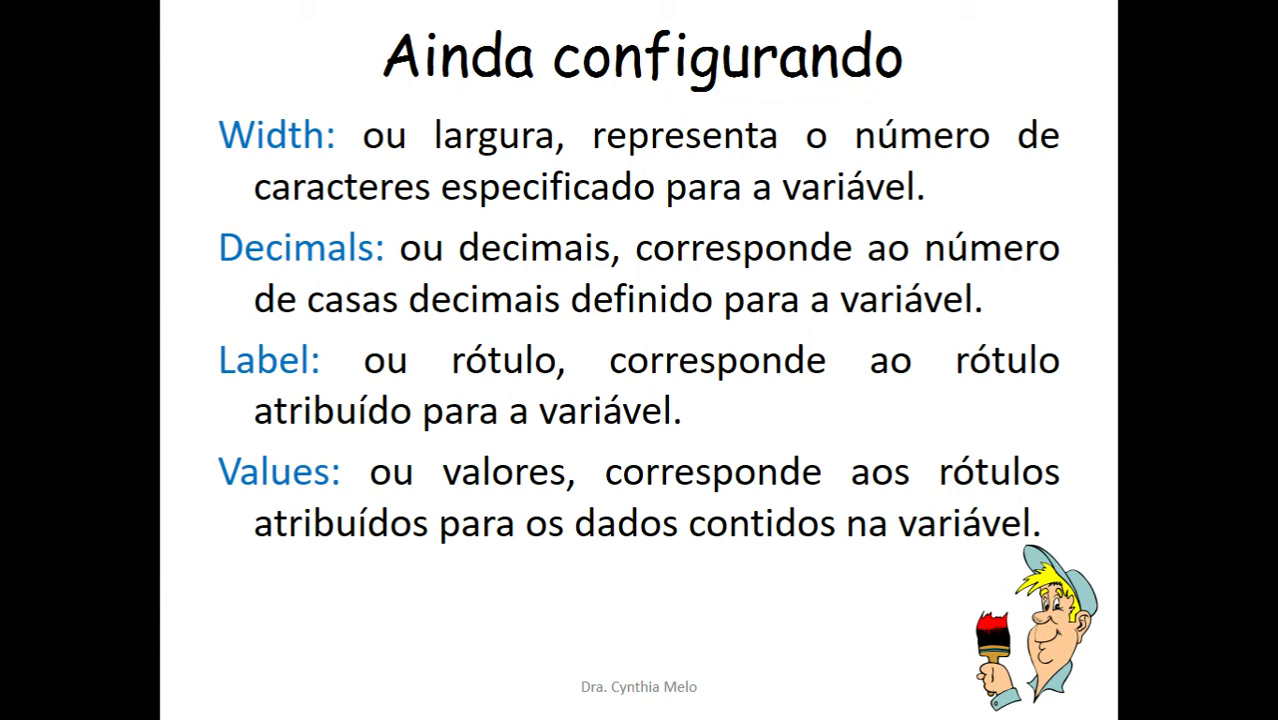
key("Right")
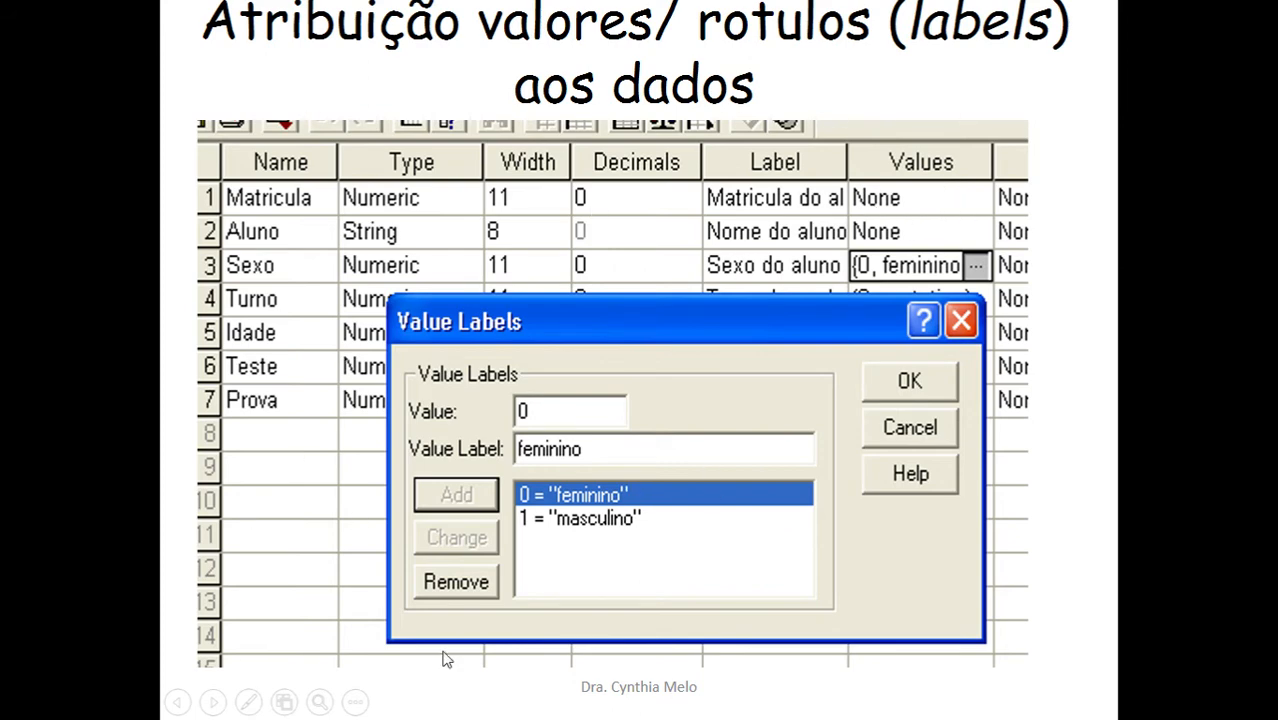
key("Left")
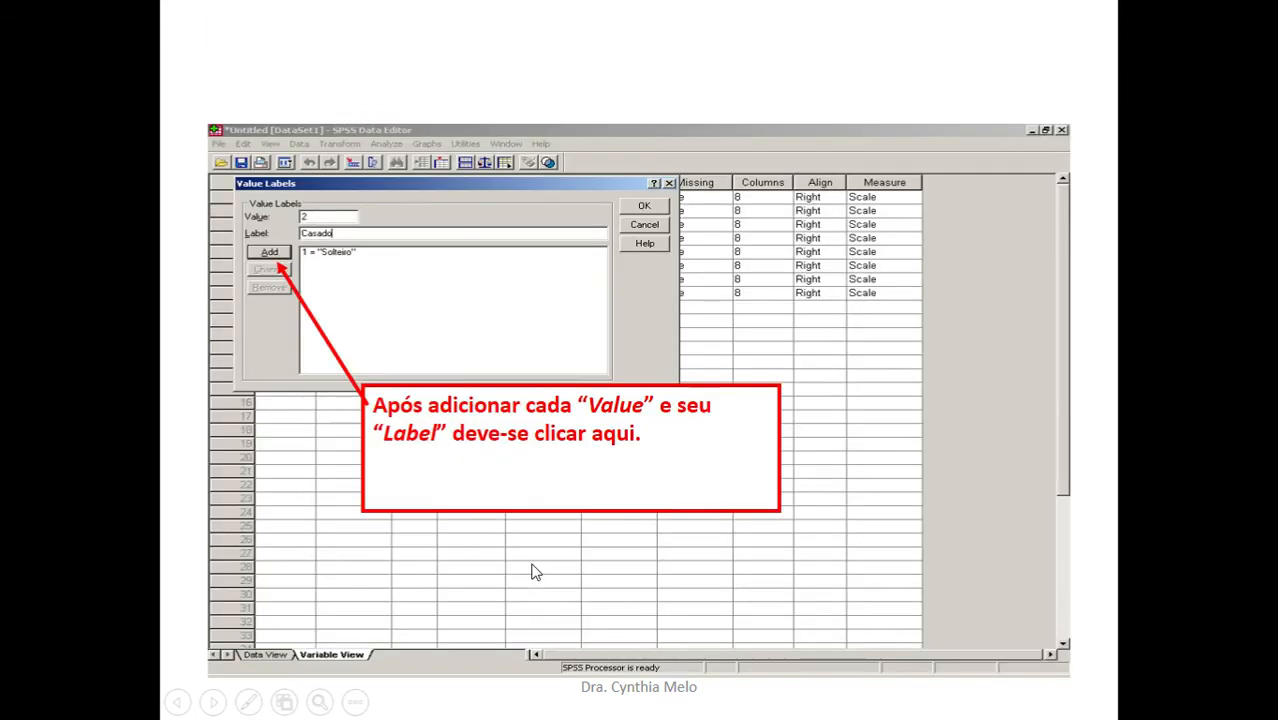
key("Right")
key("Left")
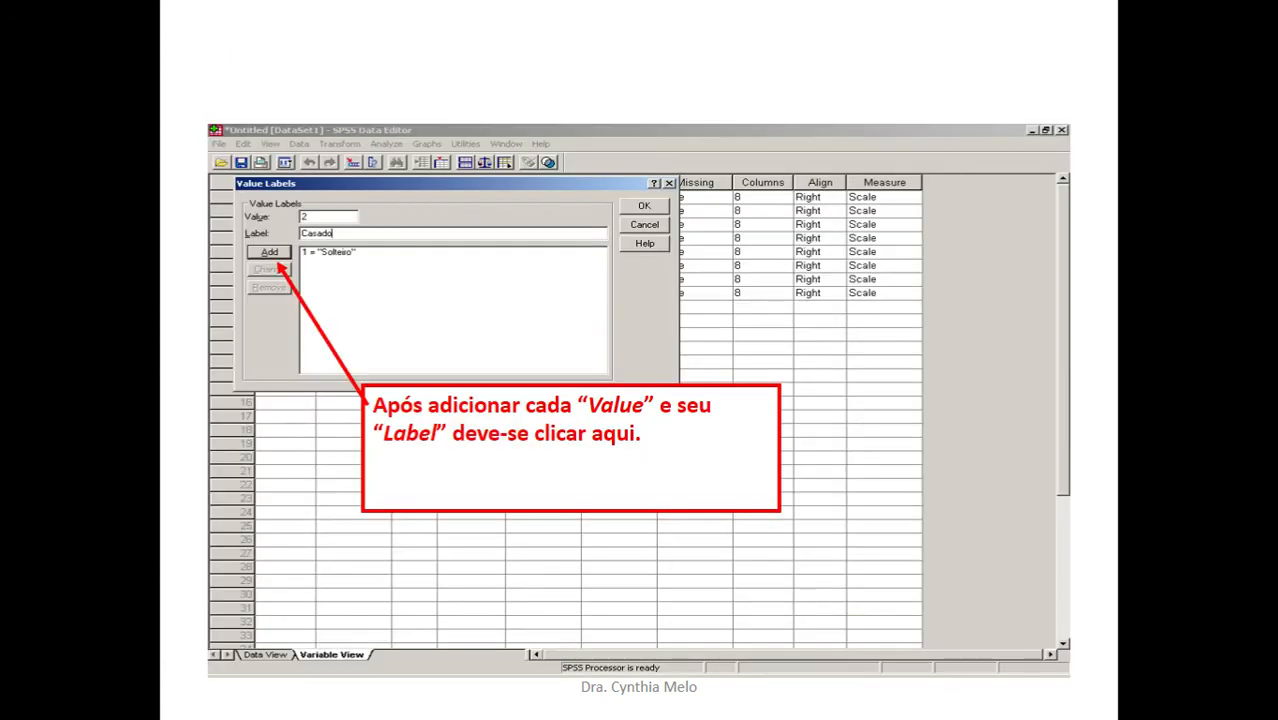
key("Right")
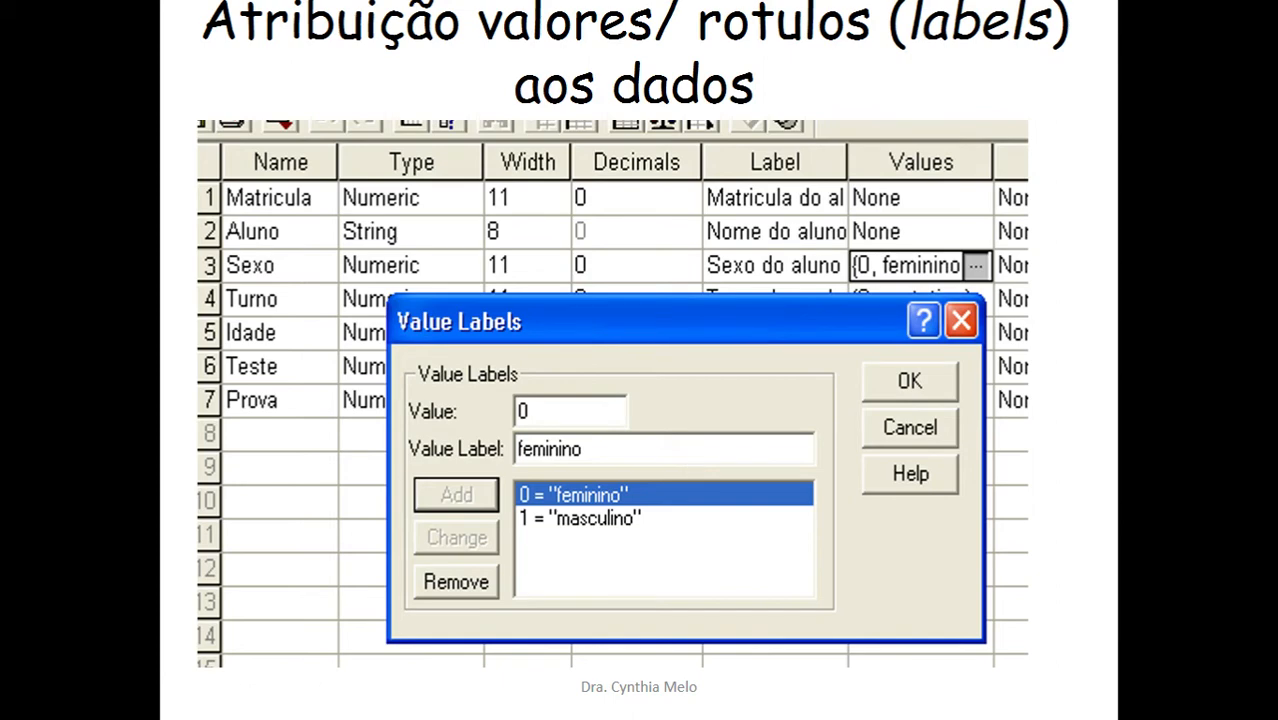
key("Right")
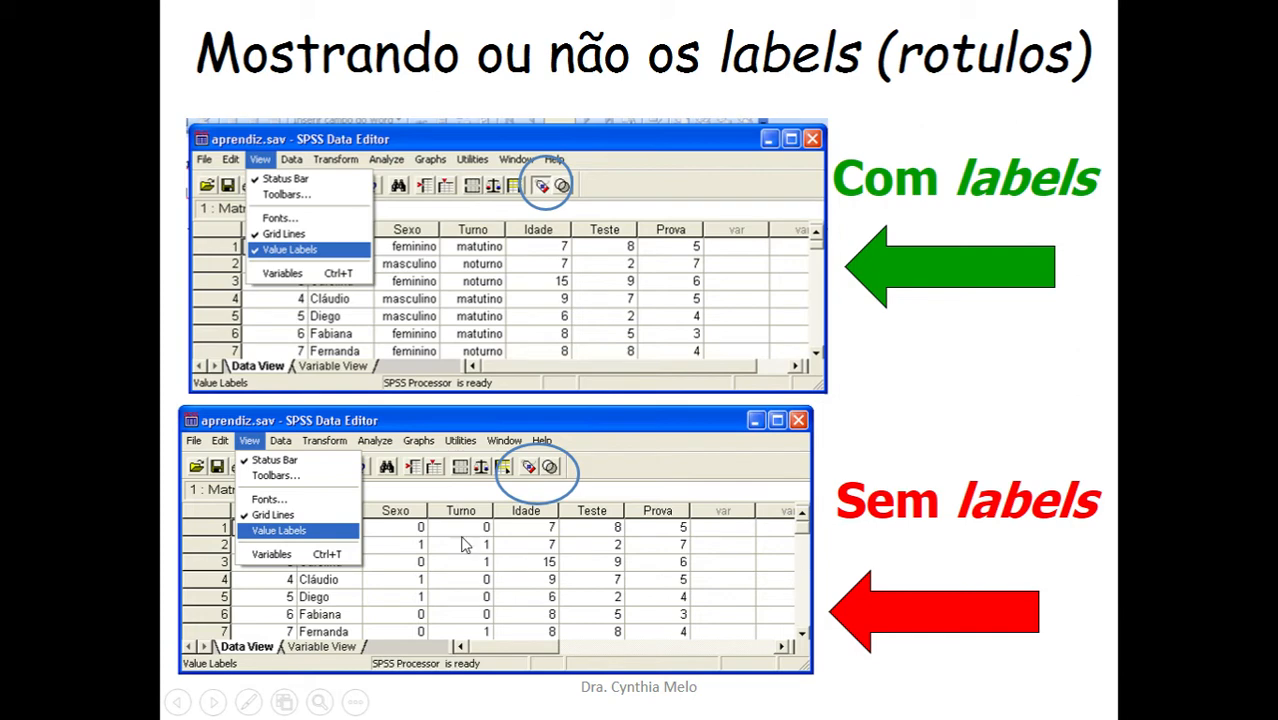
left_click(475, 289)
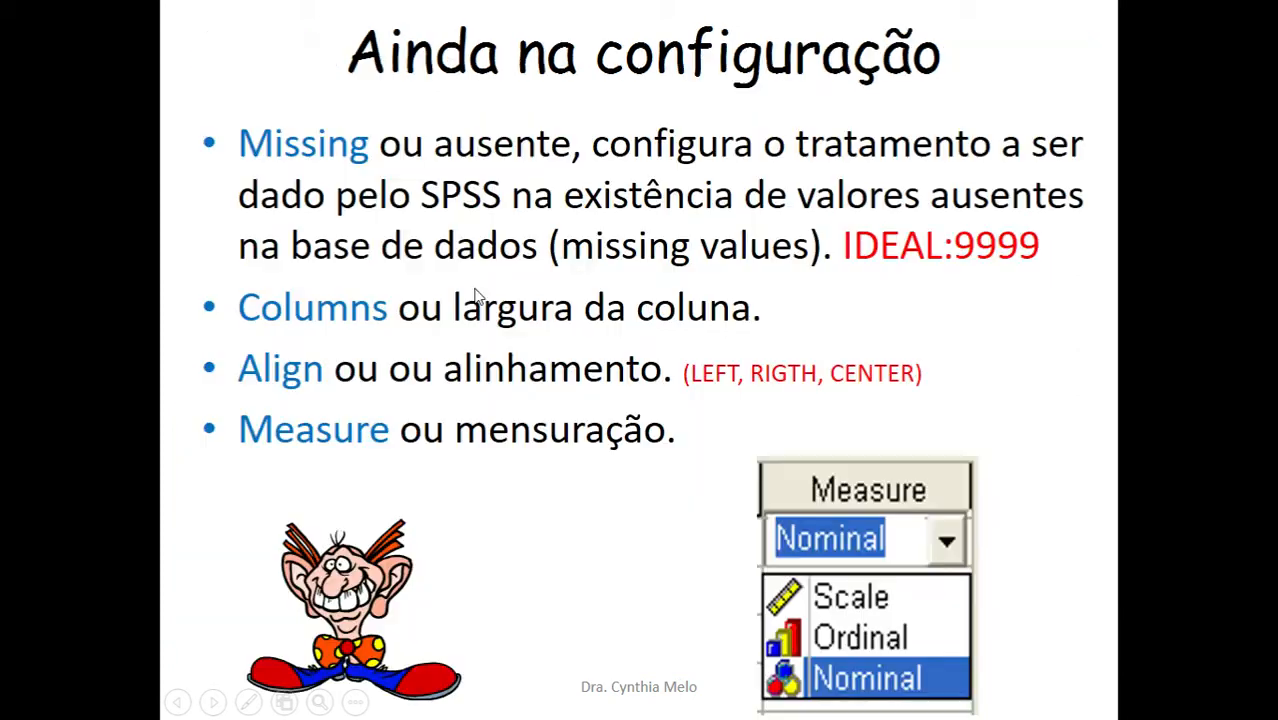
key("Escape")
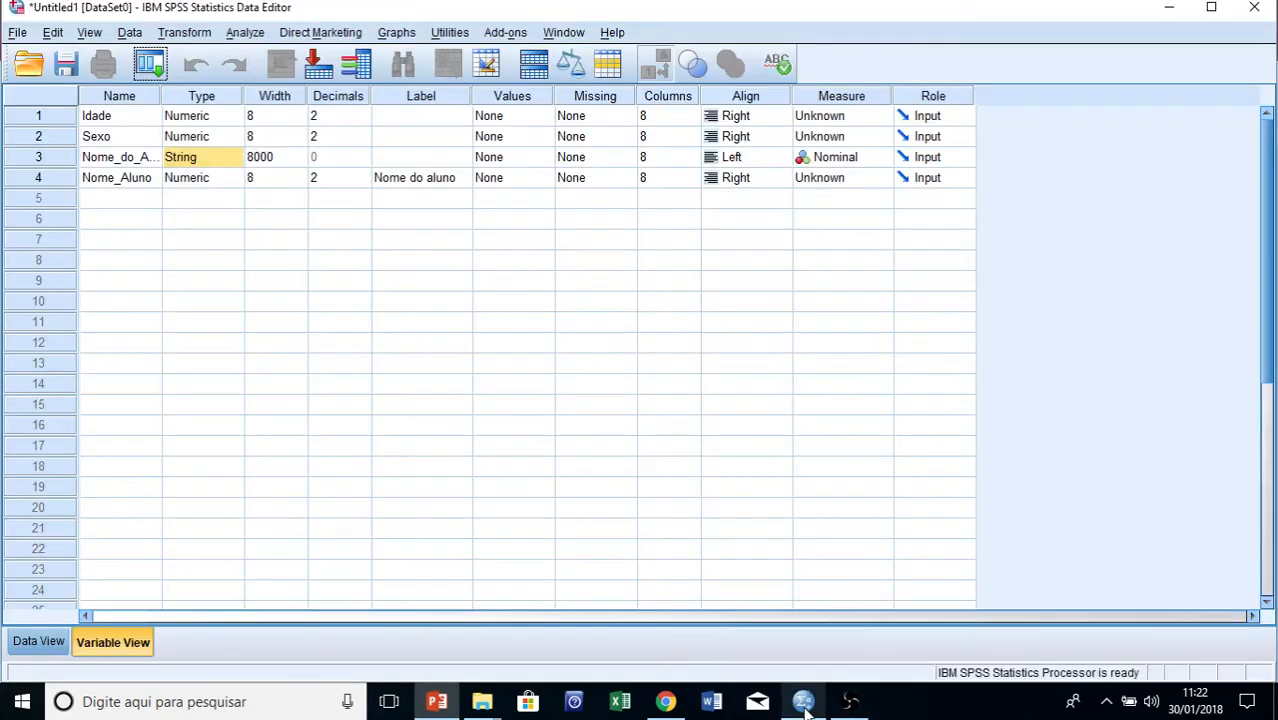
left_click(803, 701)
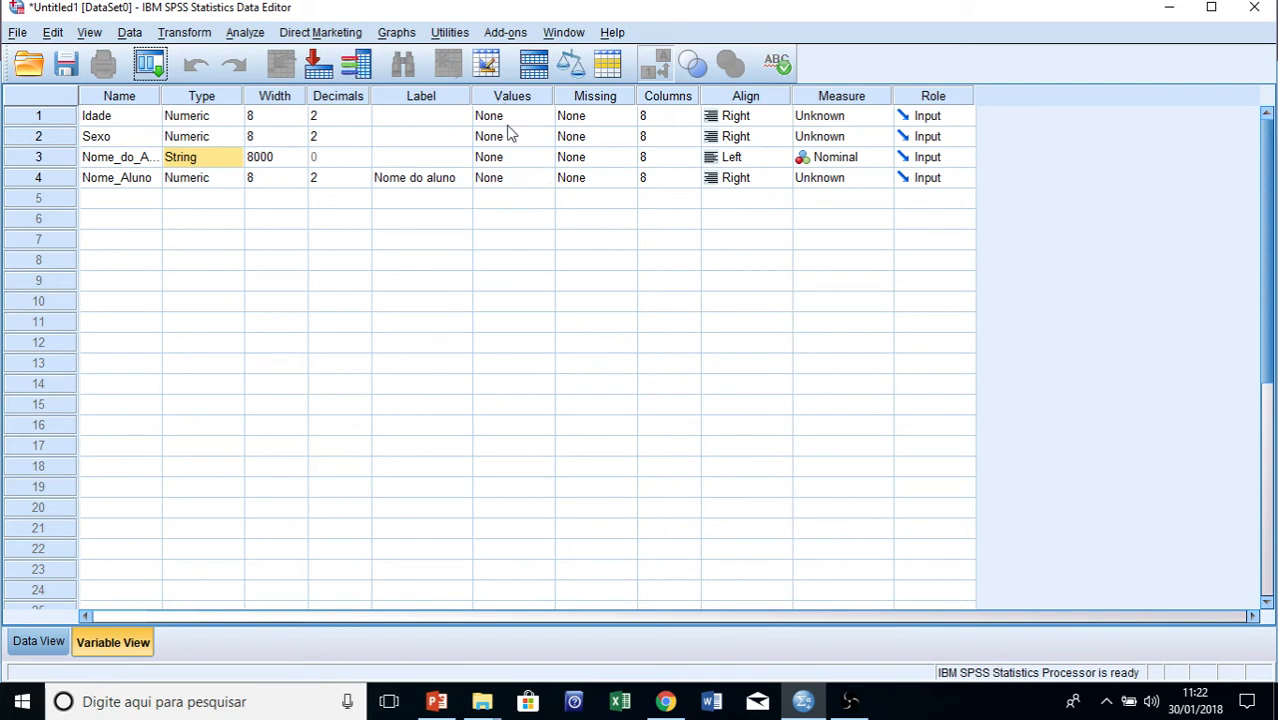
- Enter 22 for Idade and 1 for Sexo in the first case of the data
left_click(36, 643)
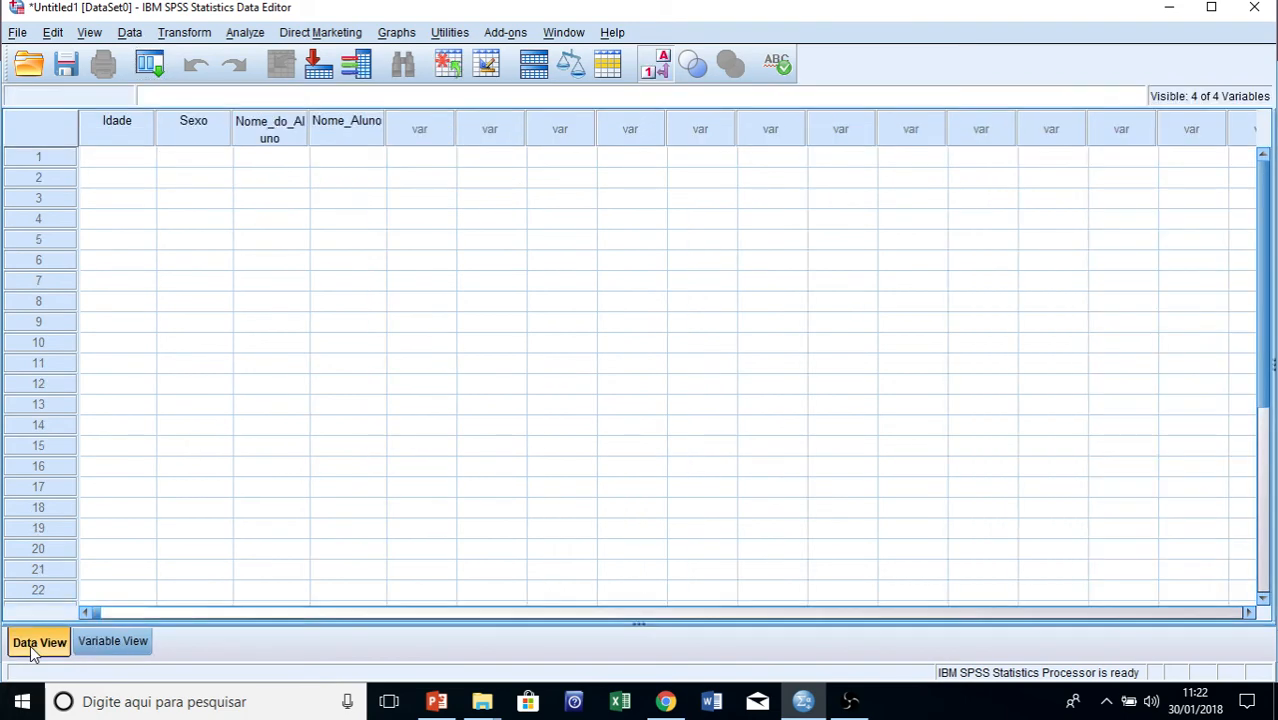
left_click(137, 157)
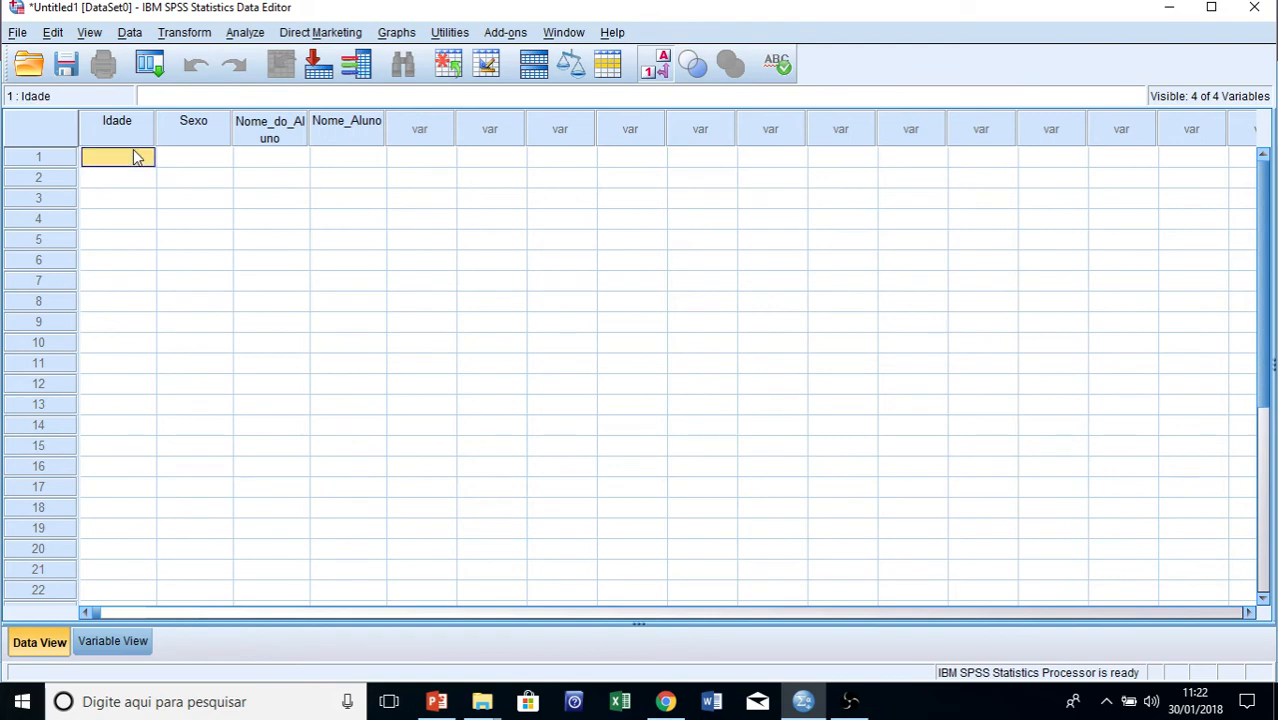
type("22")
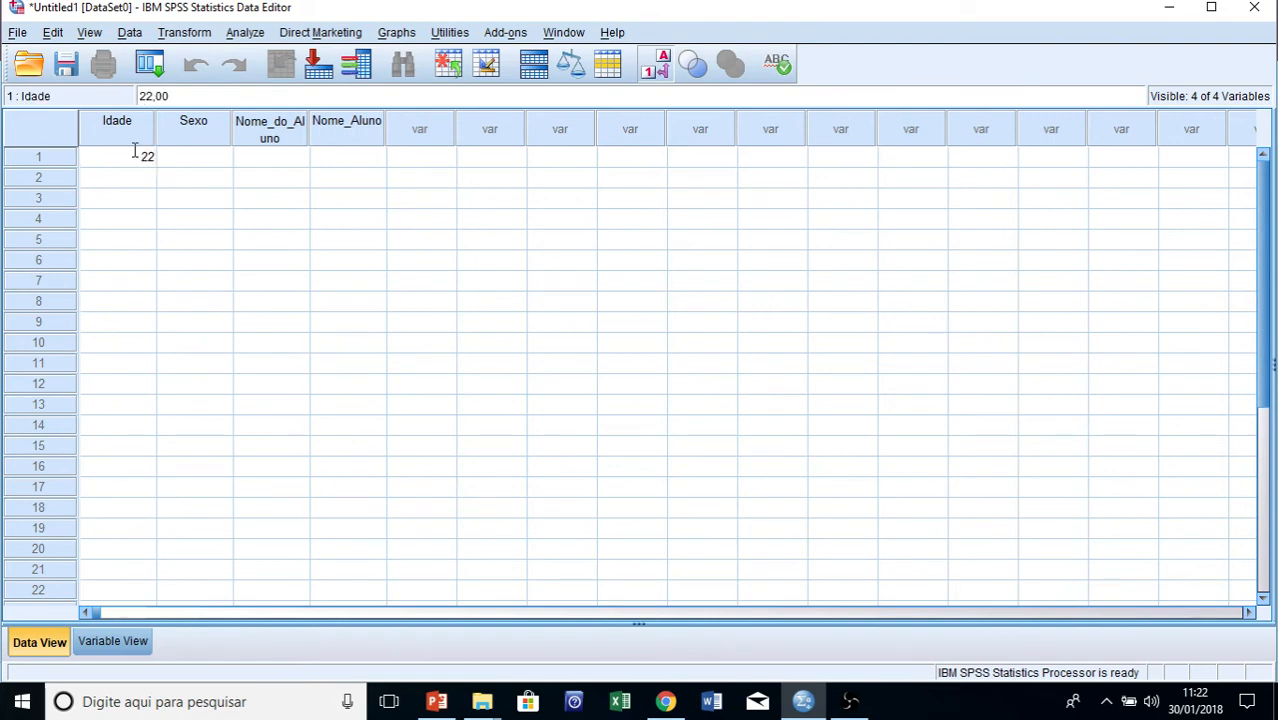
key("Tab")
type("1")
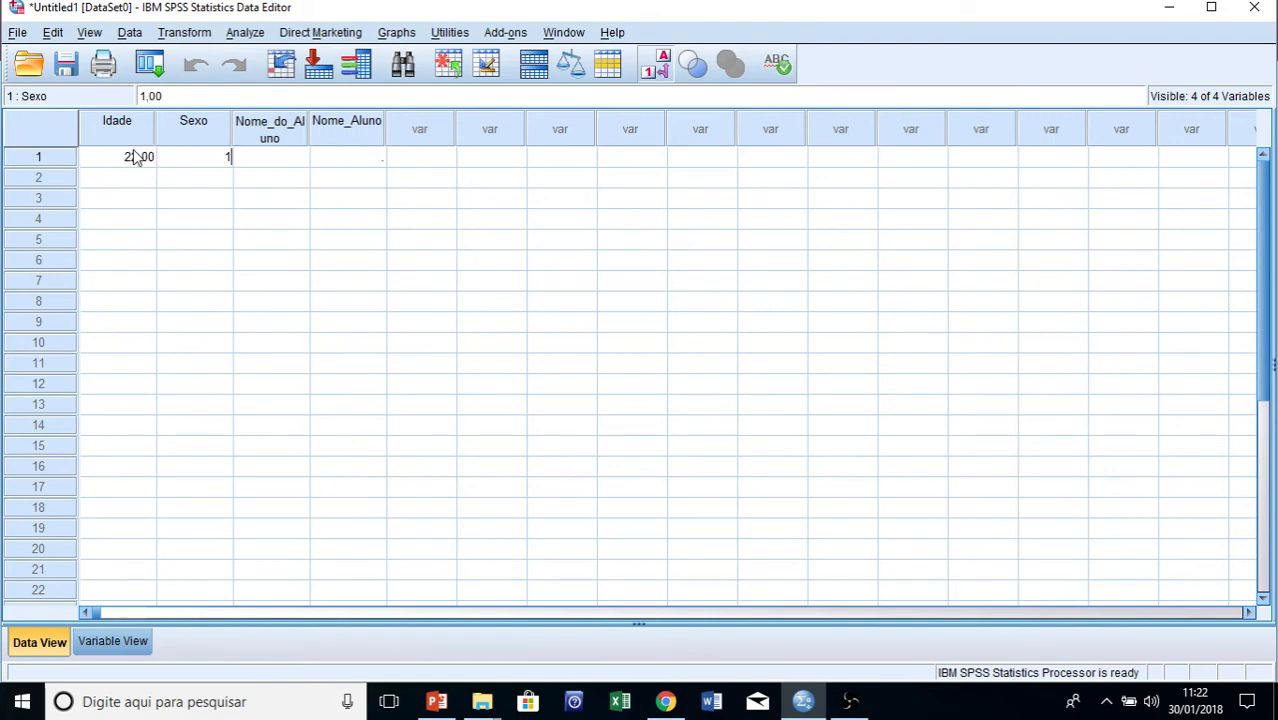
key("BackSpace")
type("1")
key("Return")
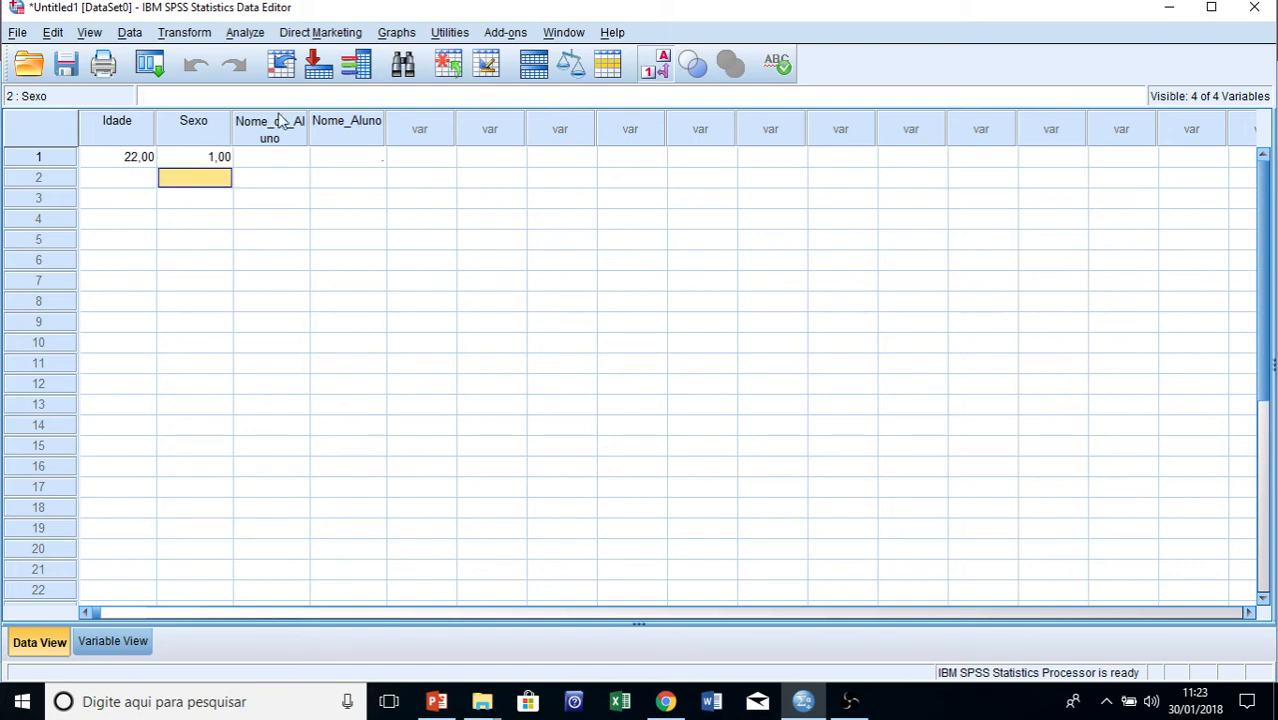
- Define the value labels 1 = Feminino and 2 = Masculino for the Idade variable
left_click(116, 652)
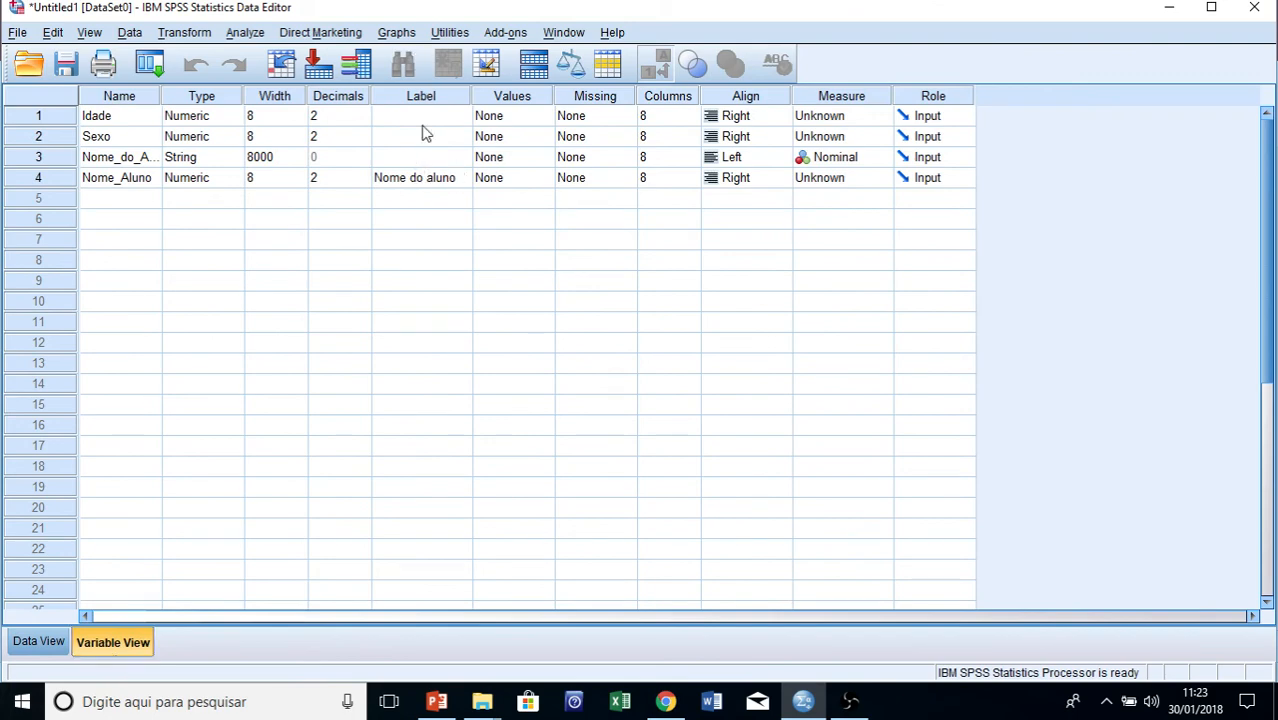
double_click(545, 122)
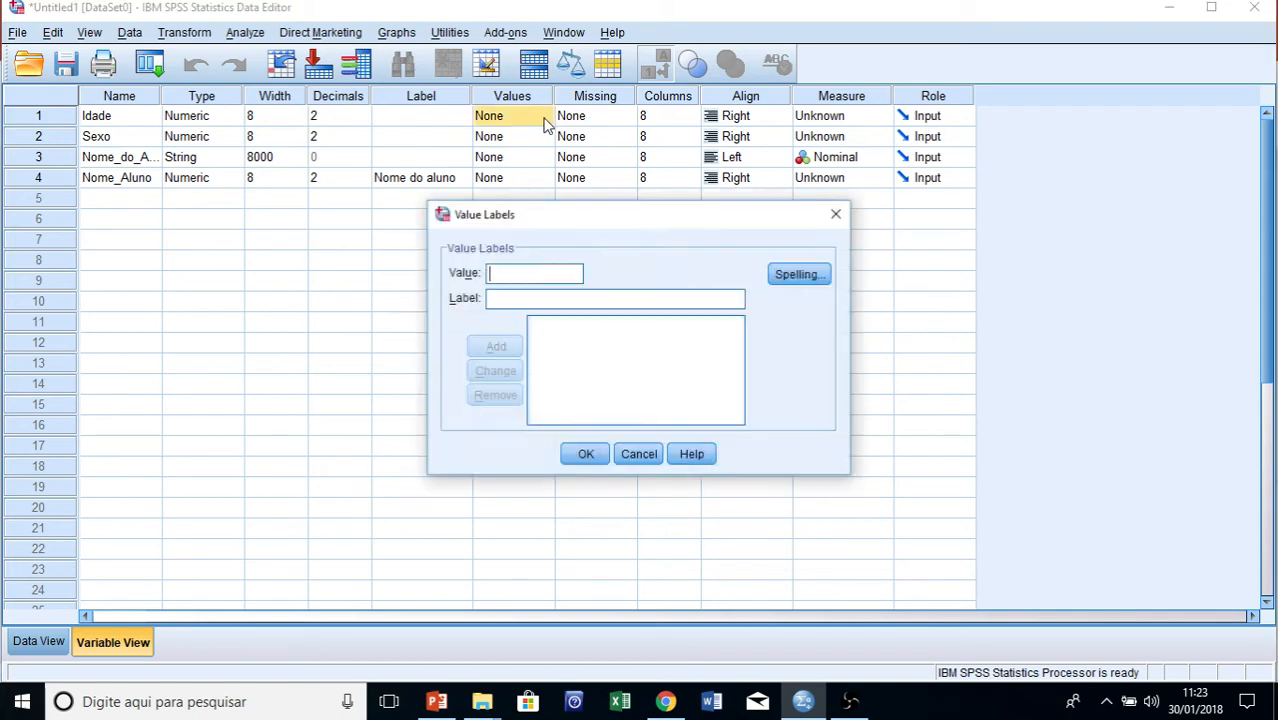
type("1")
left_click(527, 297)
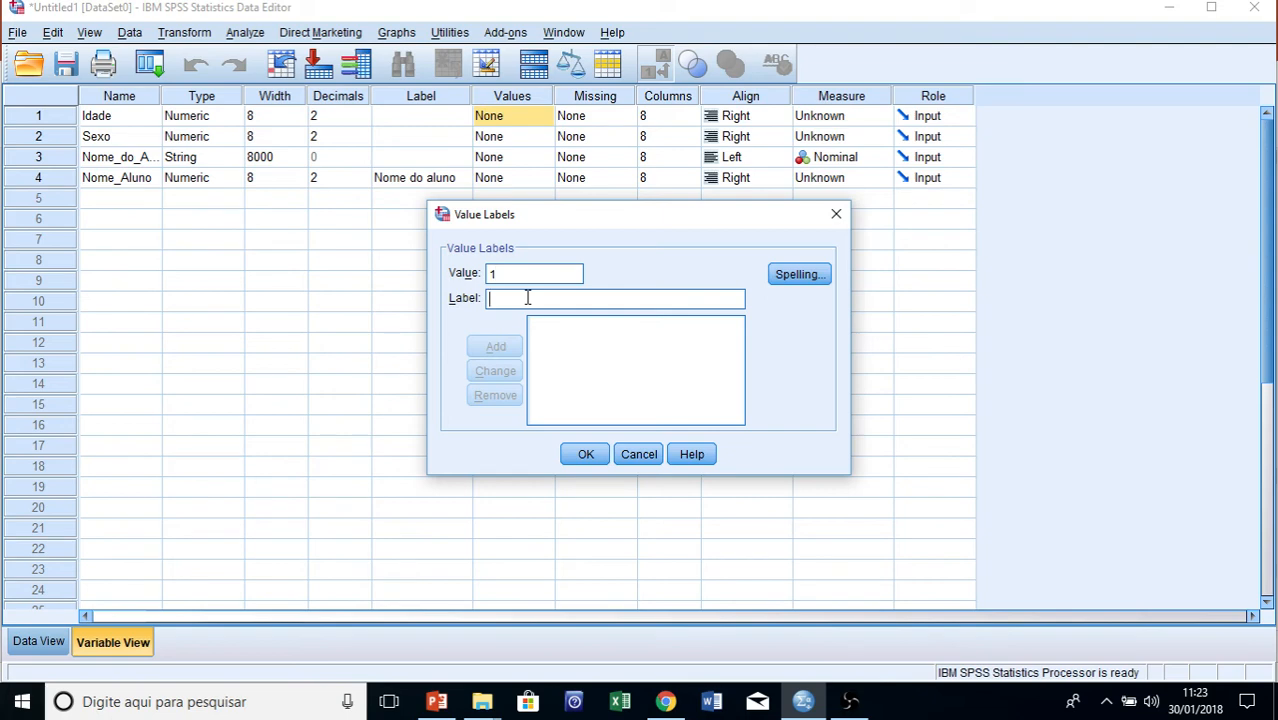
type("Feminino")
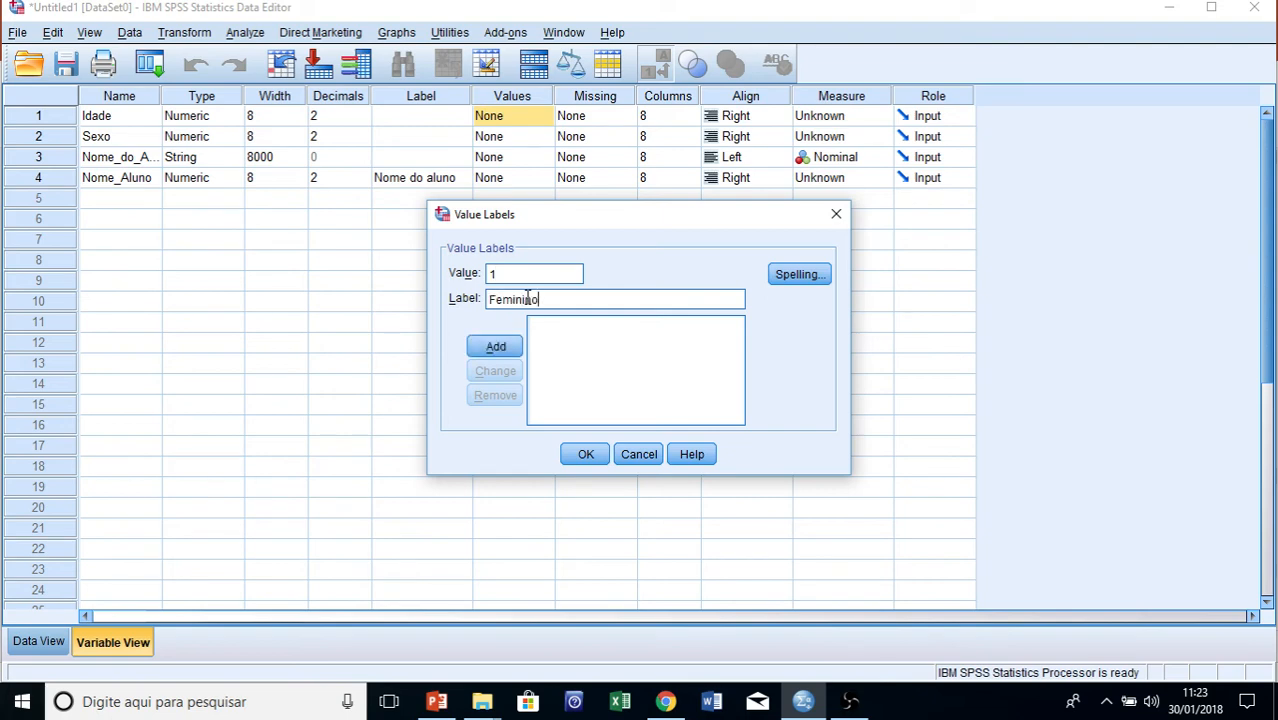
key("Return")
type("2")
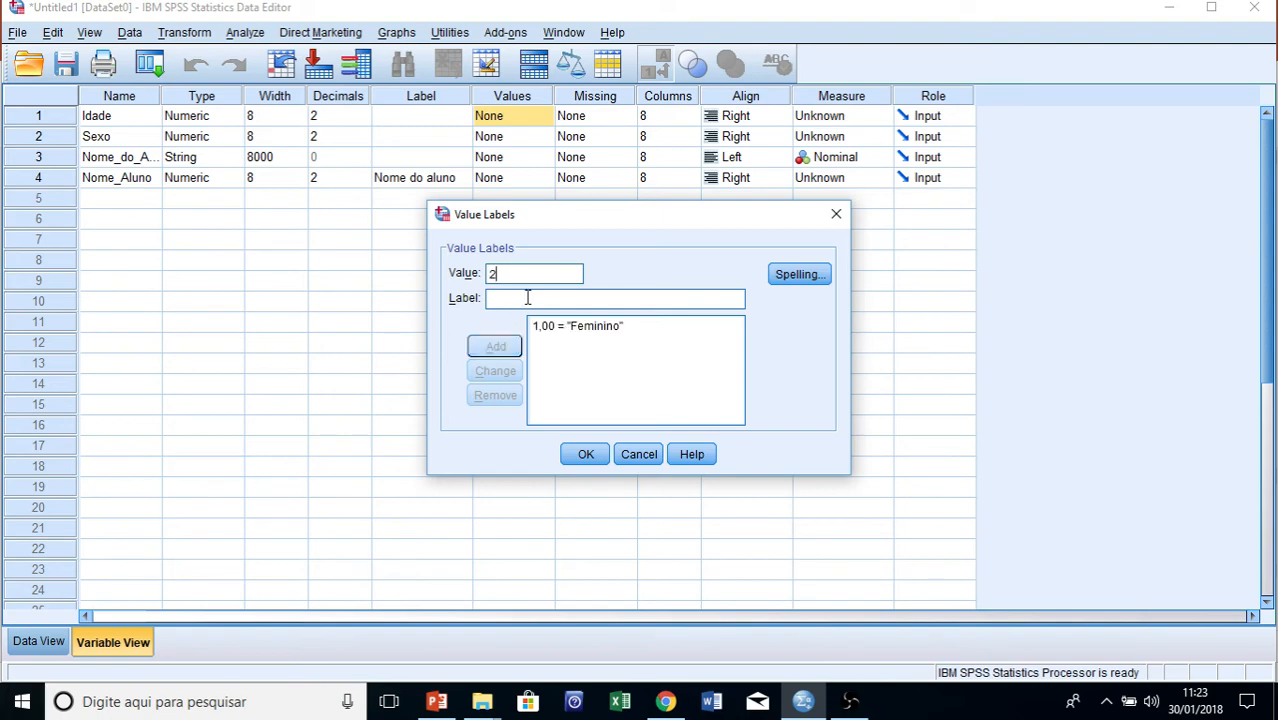
type("Masculino")
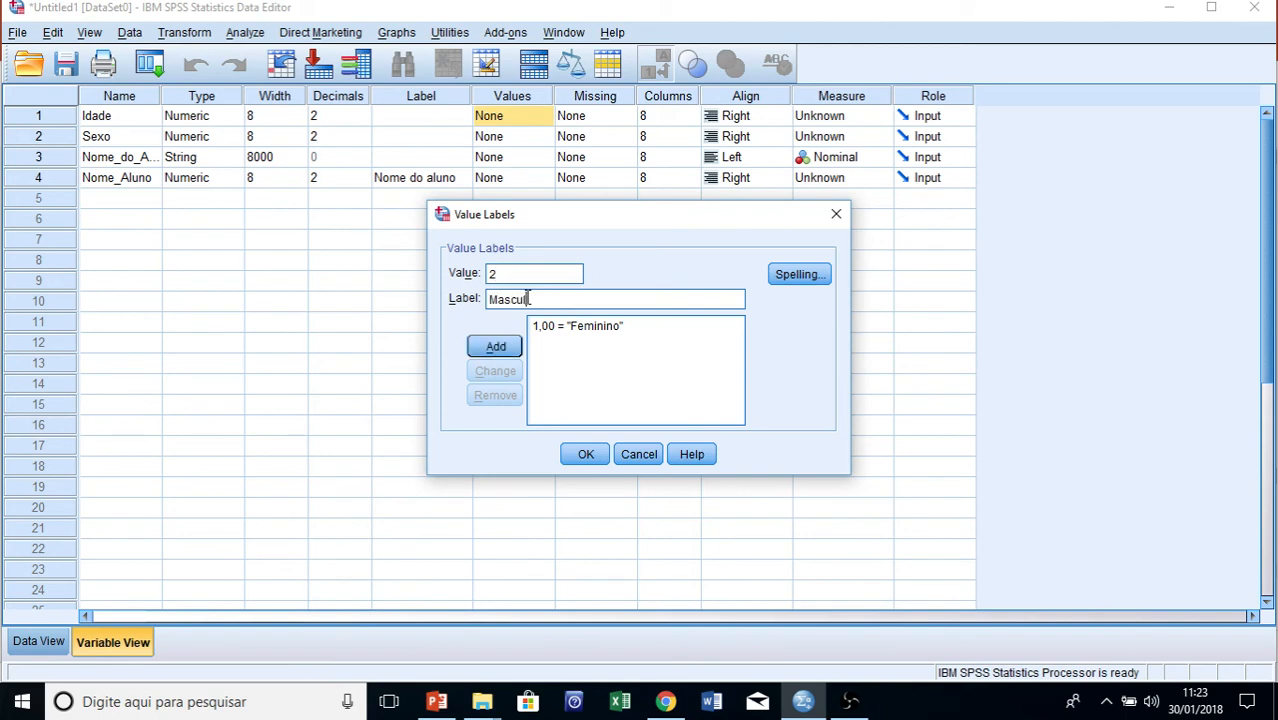
left_click(501, 352)
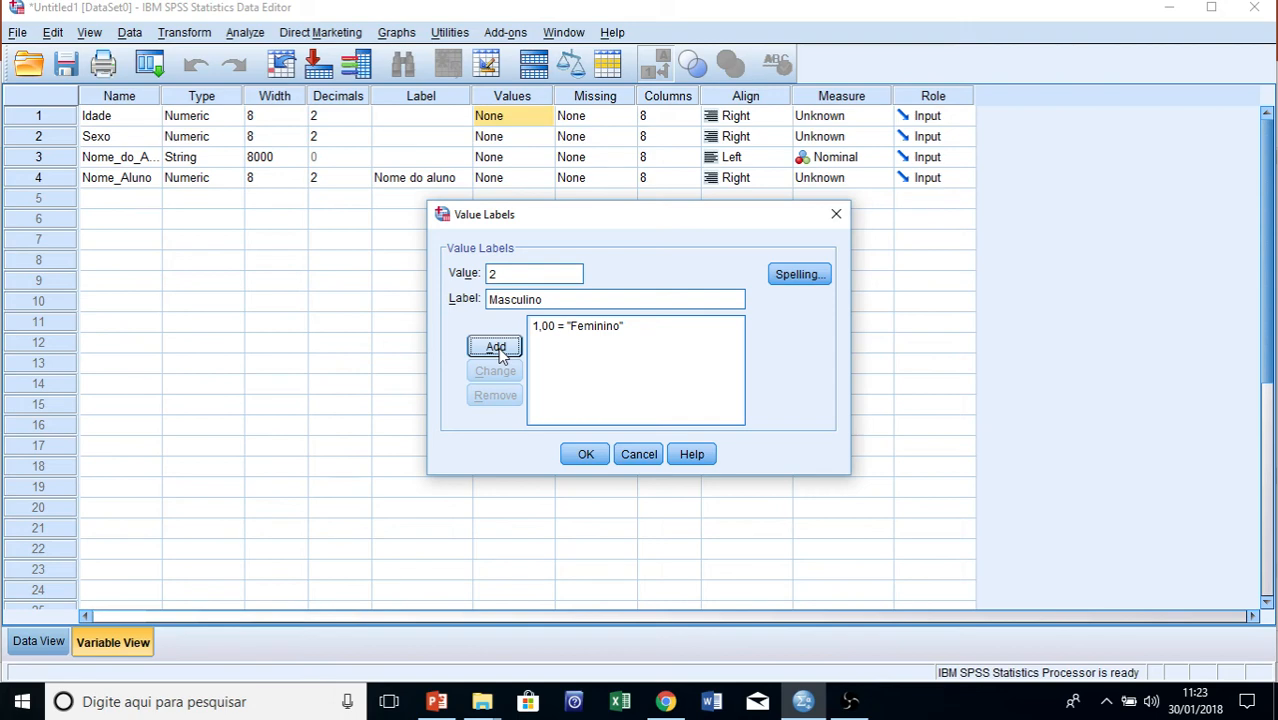
left_click(501, 352)
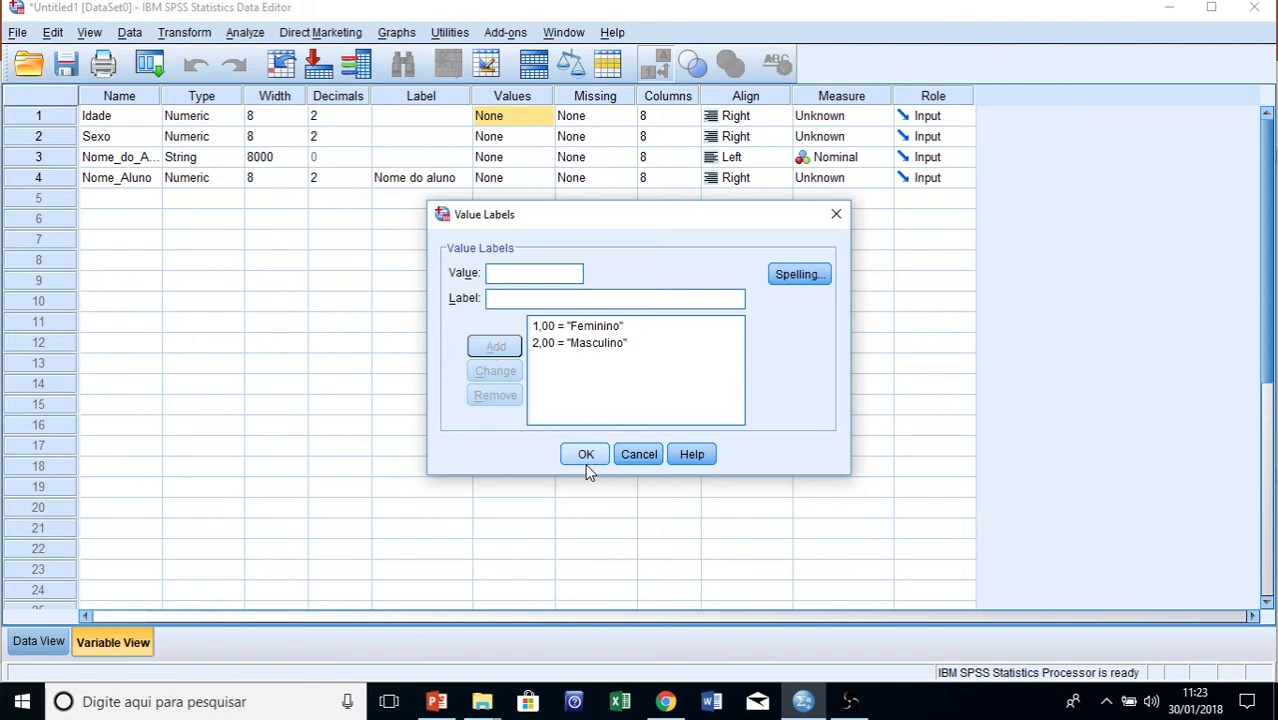
- Change the value assigned to the Masculino label to 3
left_click(547, 345)
left_click(548, 347)
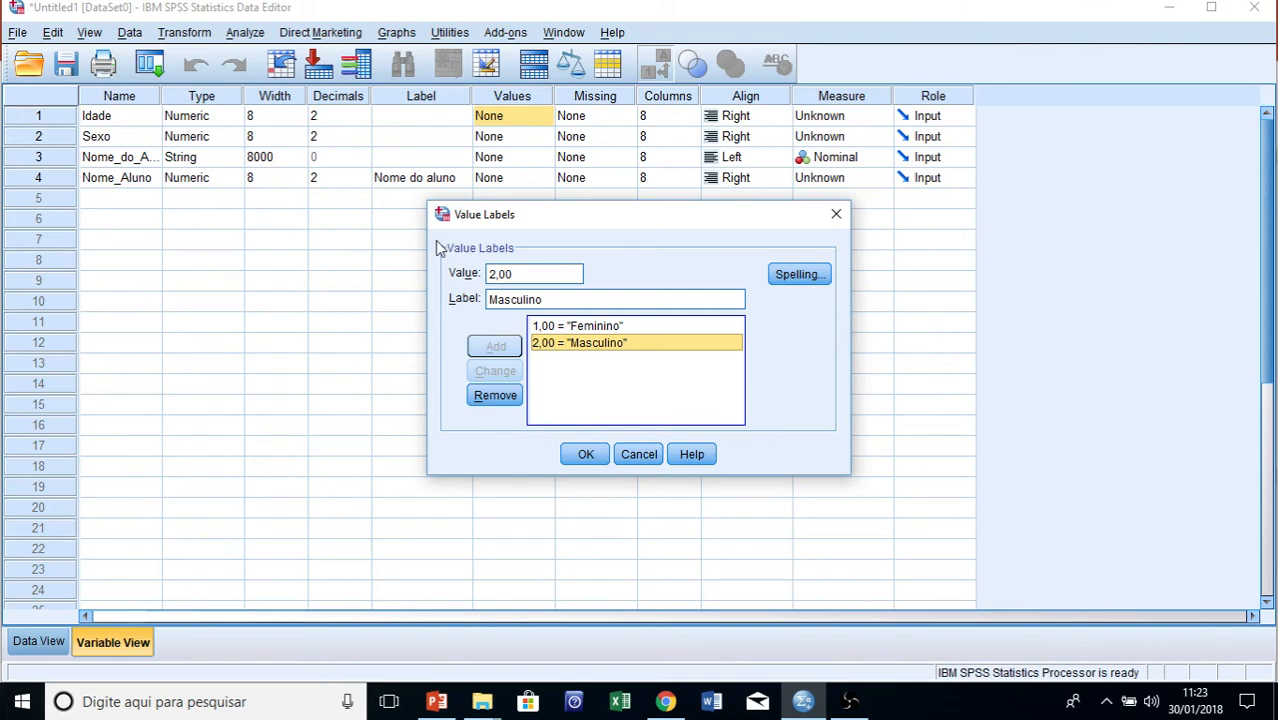
left_click(493, 273)
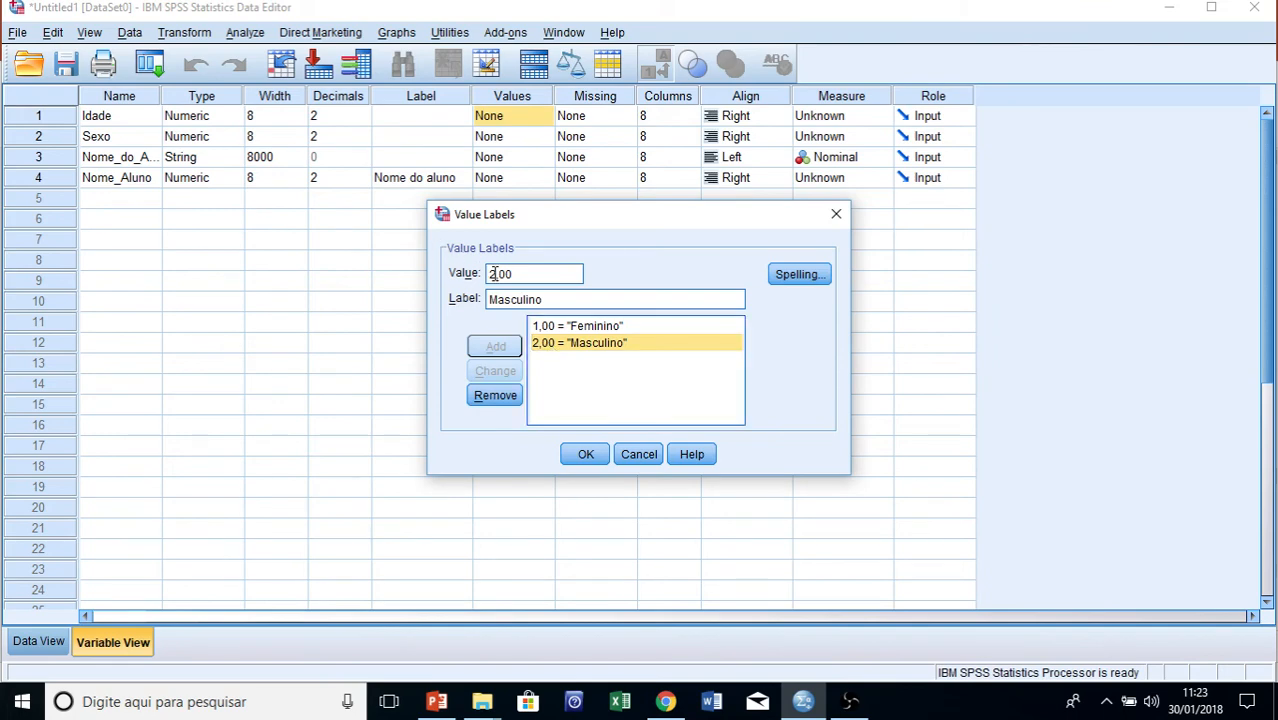
key("BackSpace")
type("3")
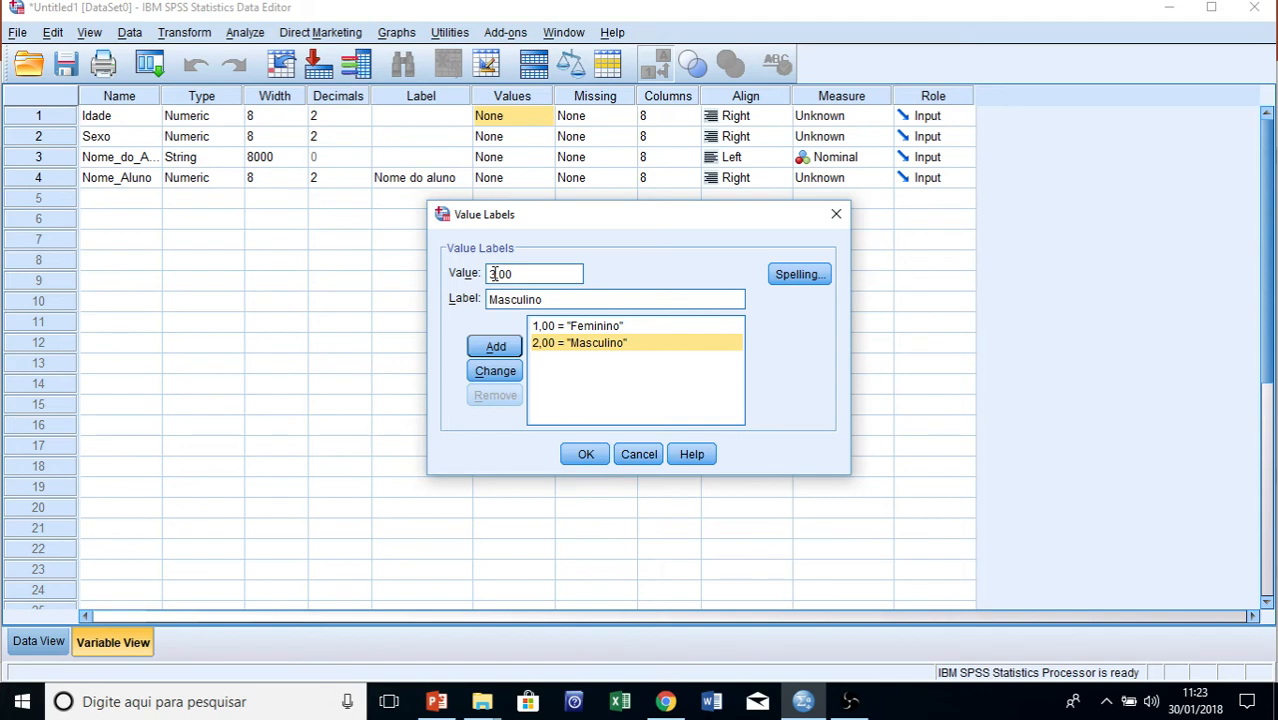
left_click(490, 372)
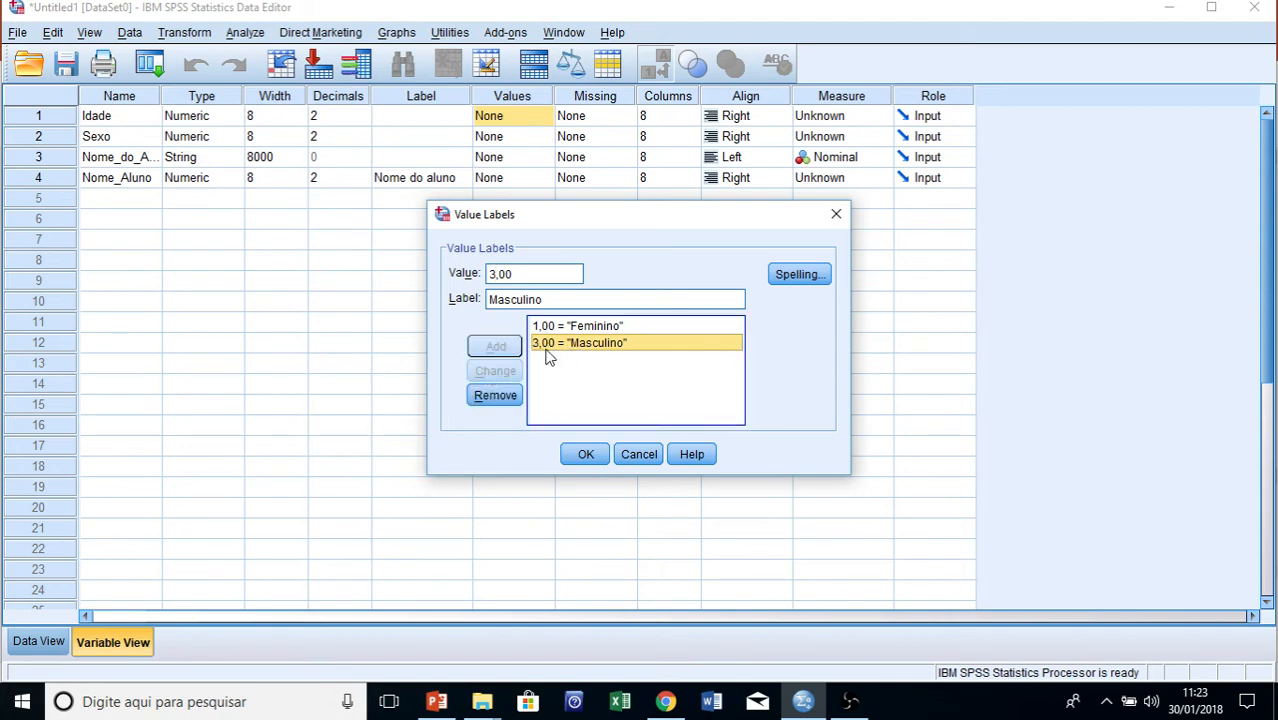
- Set the value of the Masculino label to 2 and apply the value labels to Idade
left_click(549, 349)
left_click(563, 347)
left_click(493, 274)
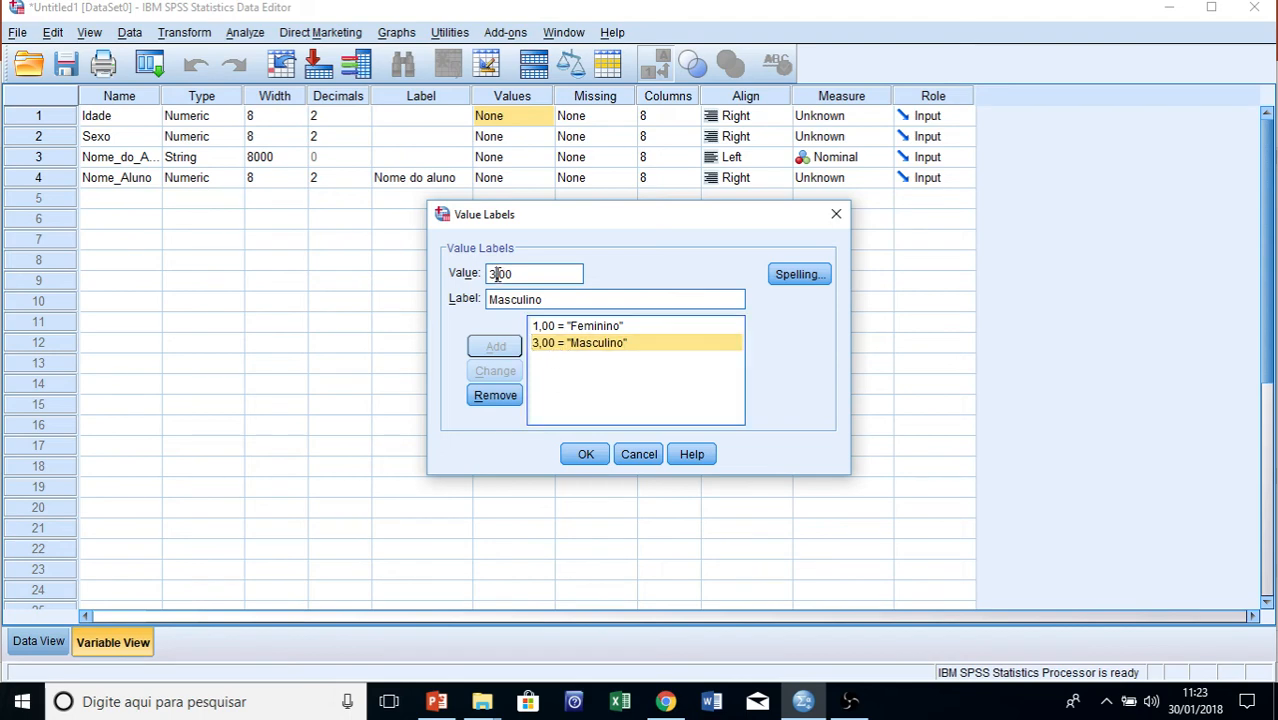
key("BackSpace")
type("2")
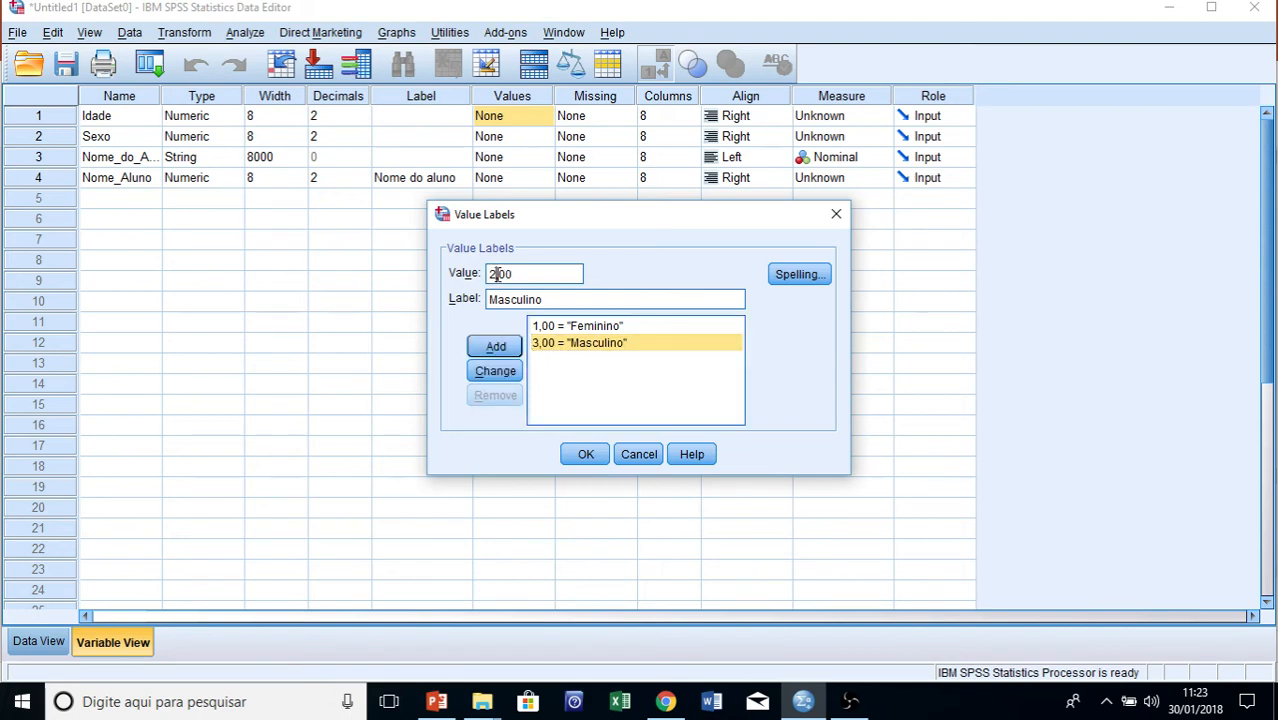
left_click(491, 371)
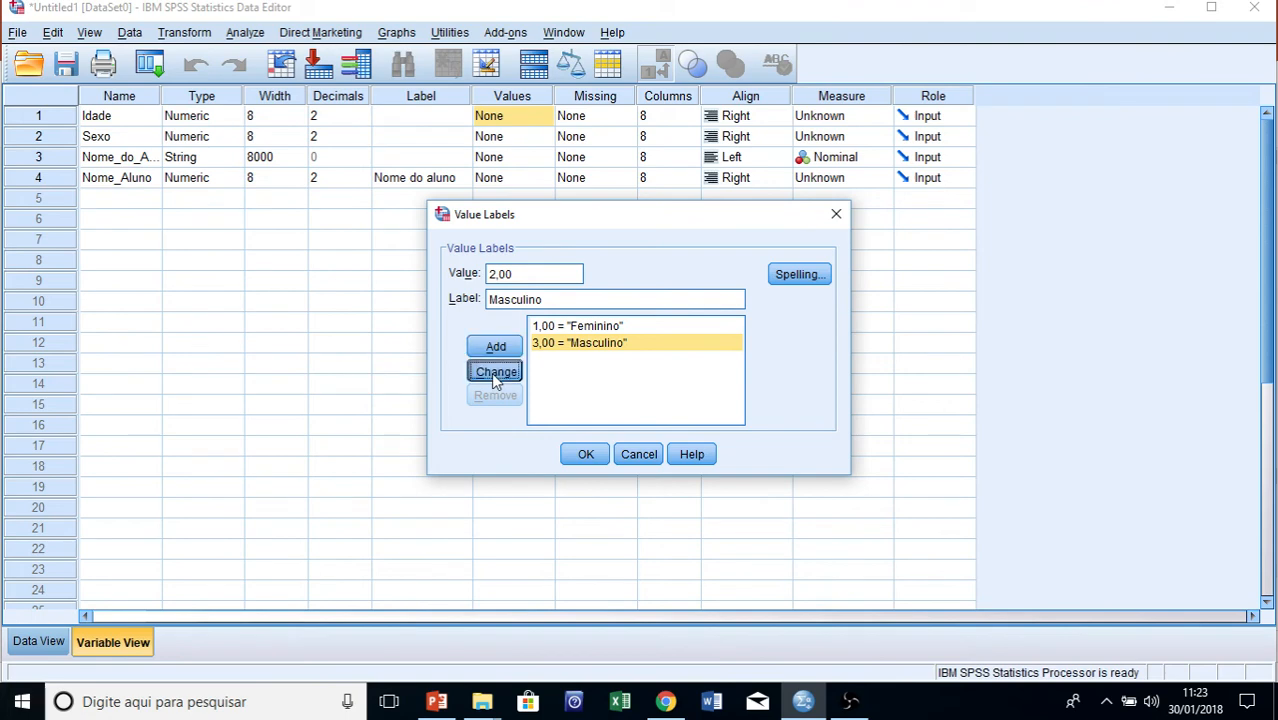
left_click(592, 454)
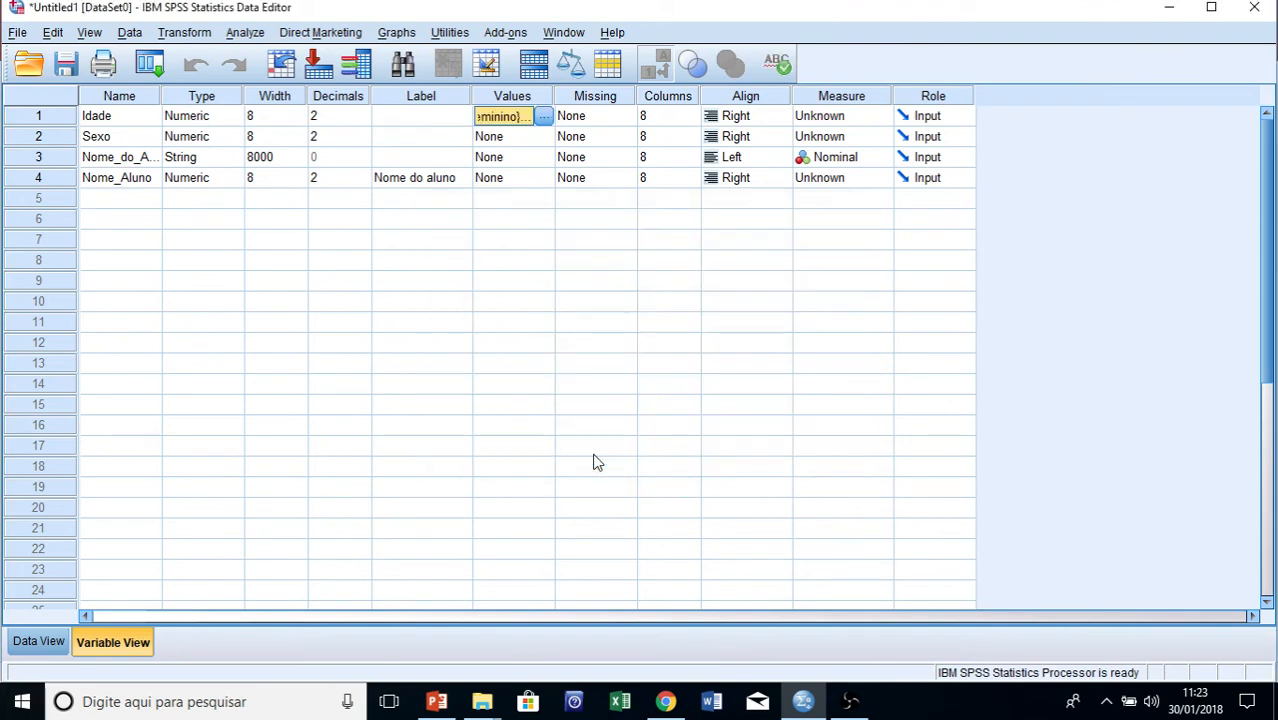
left_click(540, 137)
left_click(544, 138)
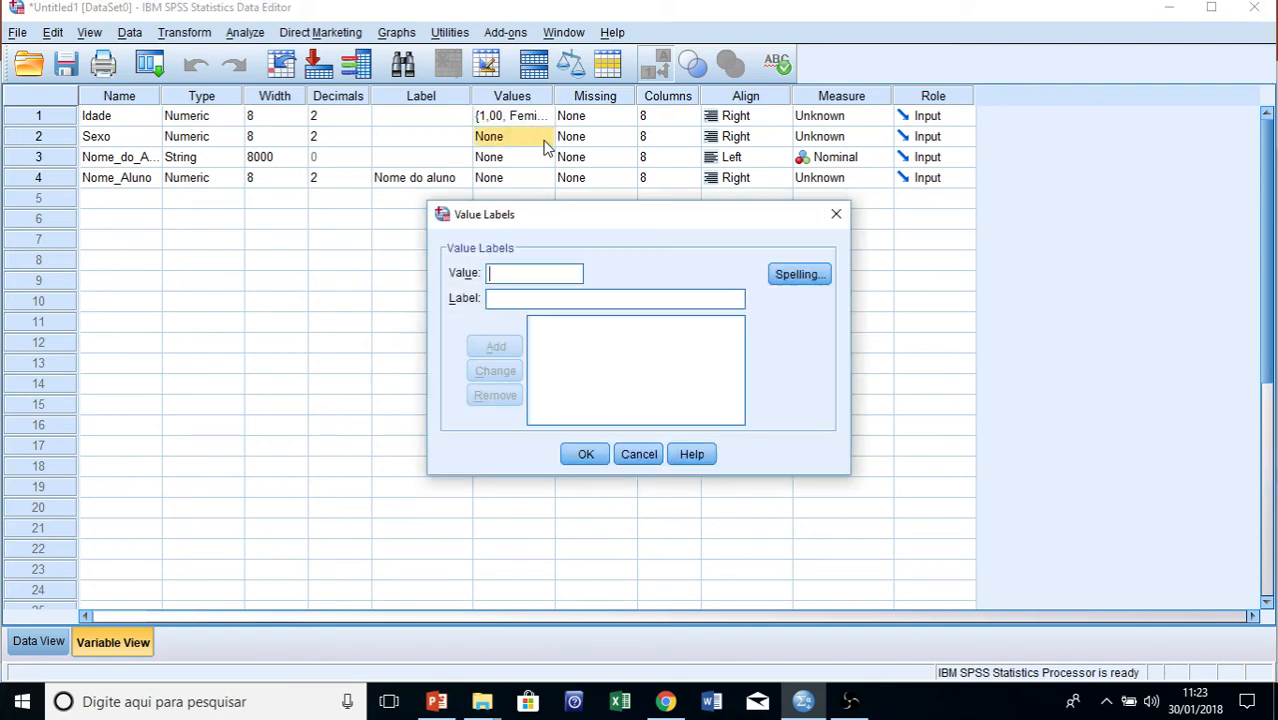
left_click(836, 216)
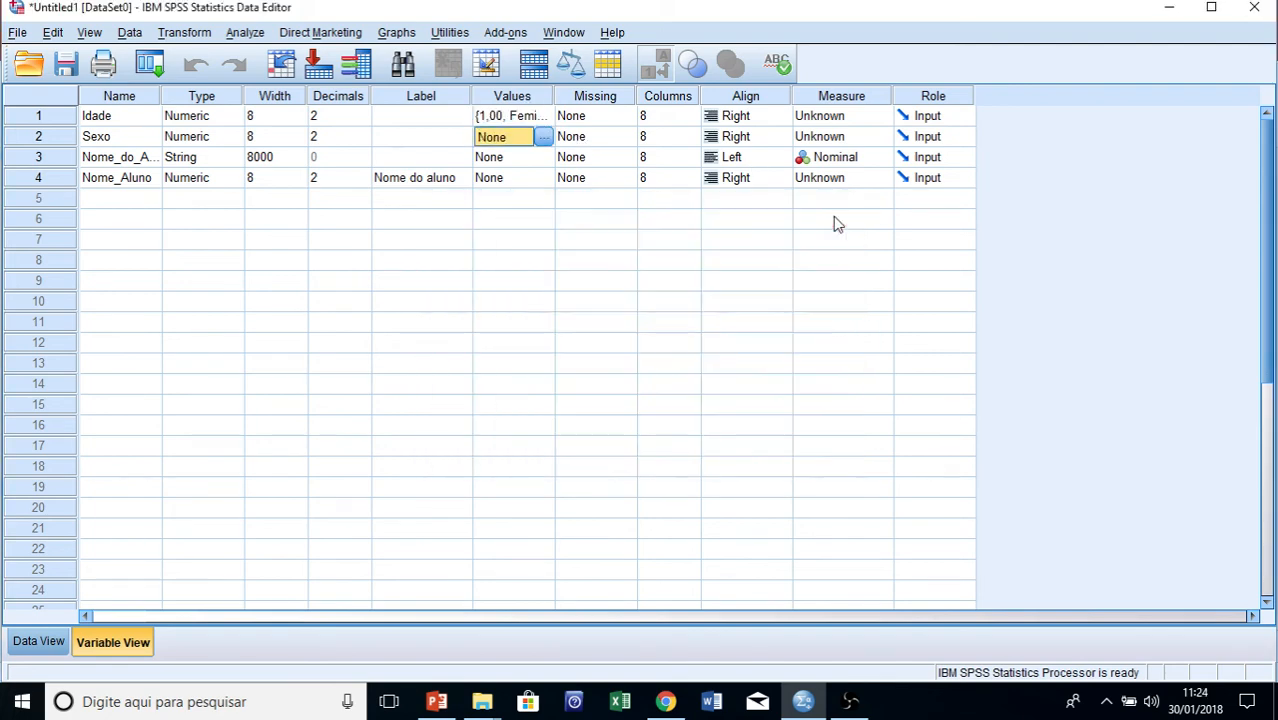
- Copy the value labels of Idade to the Sexo variable
left_click(521, 121)
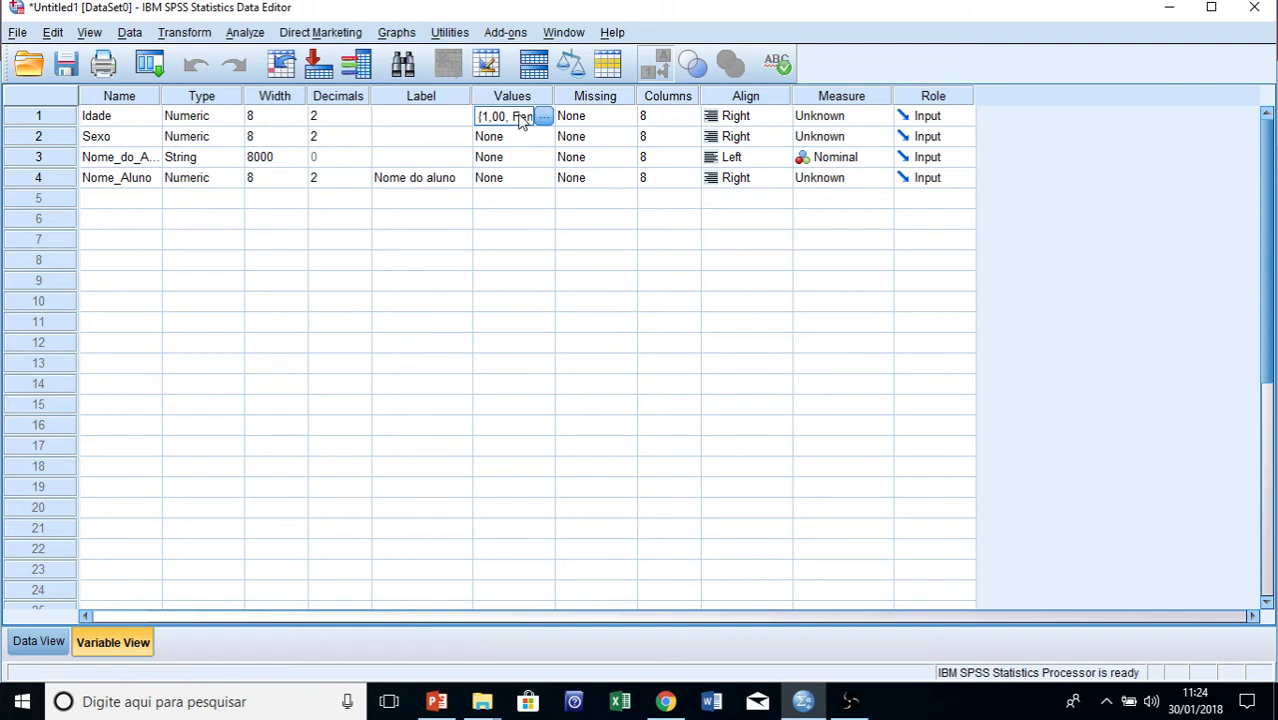
left_click(521, 142)
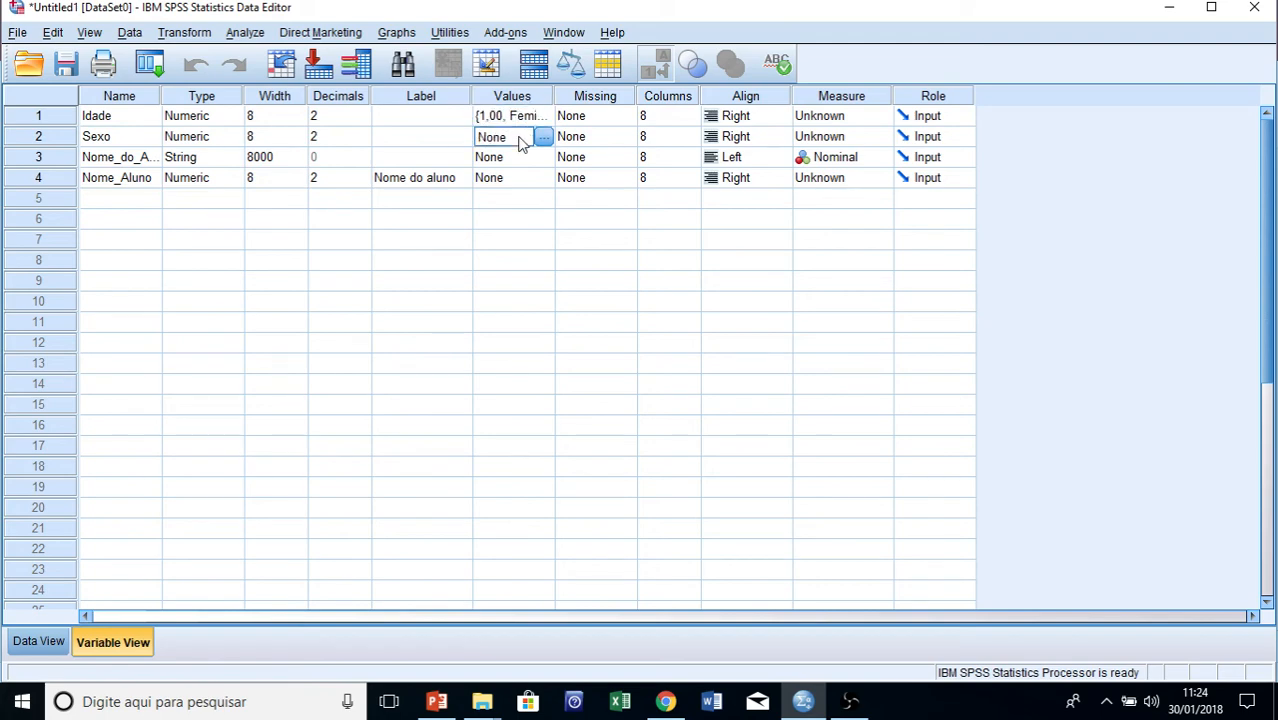
key("ctrl+v")
- Remove the Feminino and Masculino entries from the value labels of the Idade variable
left_click(521, 118)
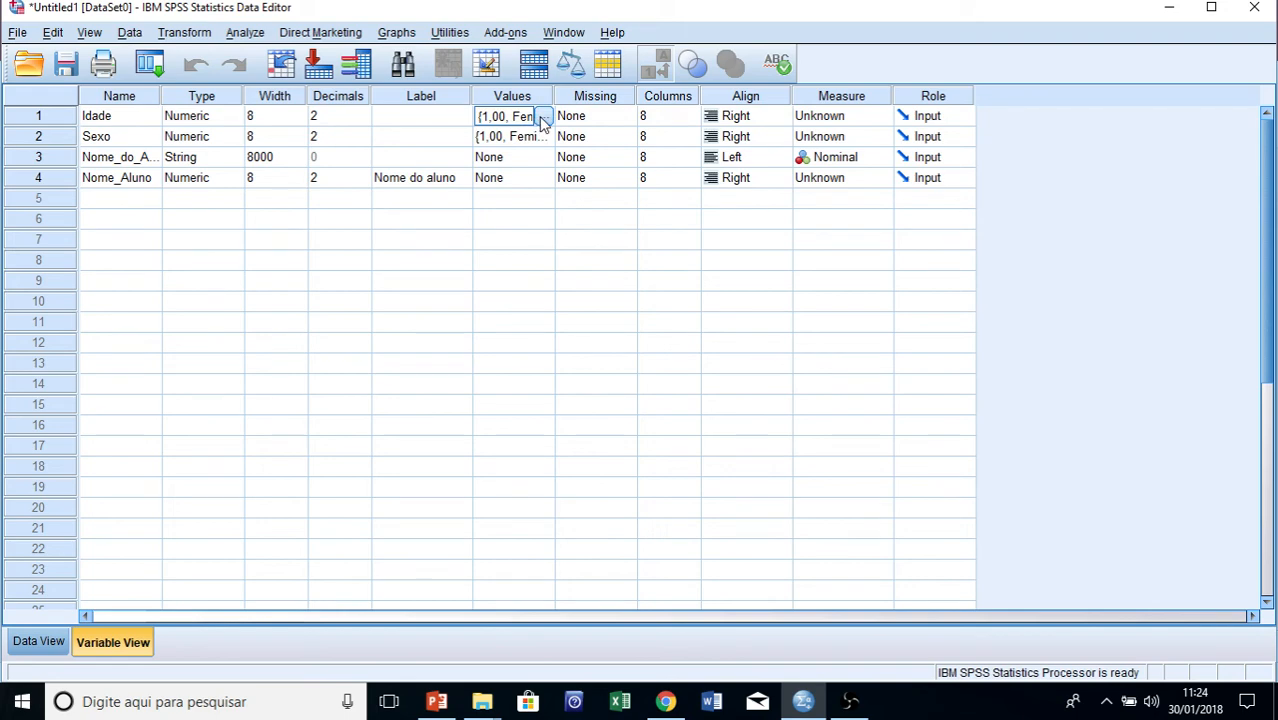
left_click(543, 117)
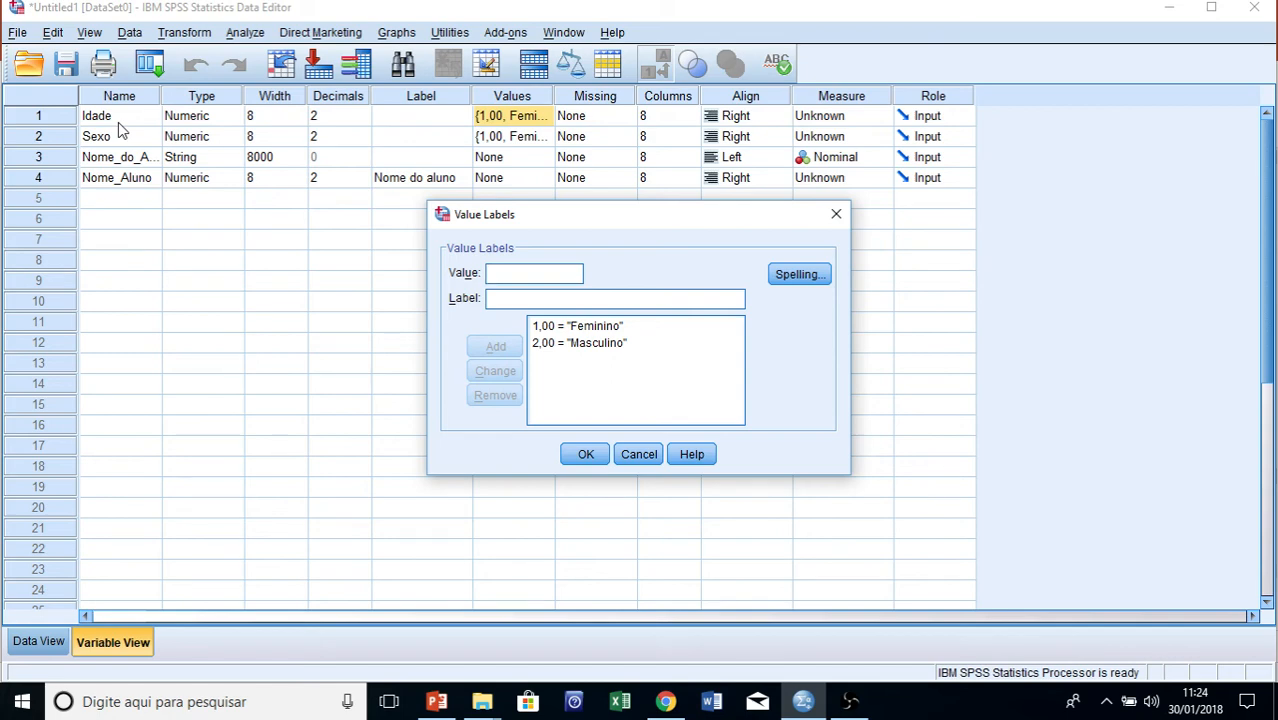
left_click(603, 327)
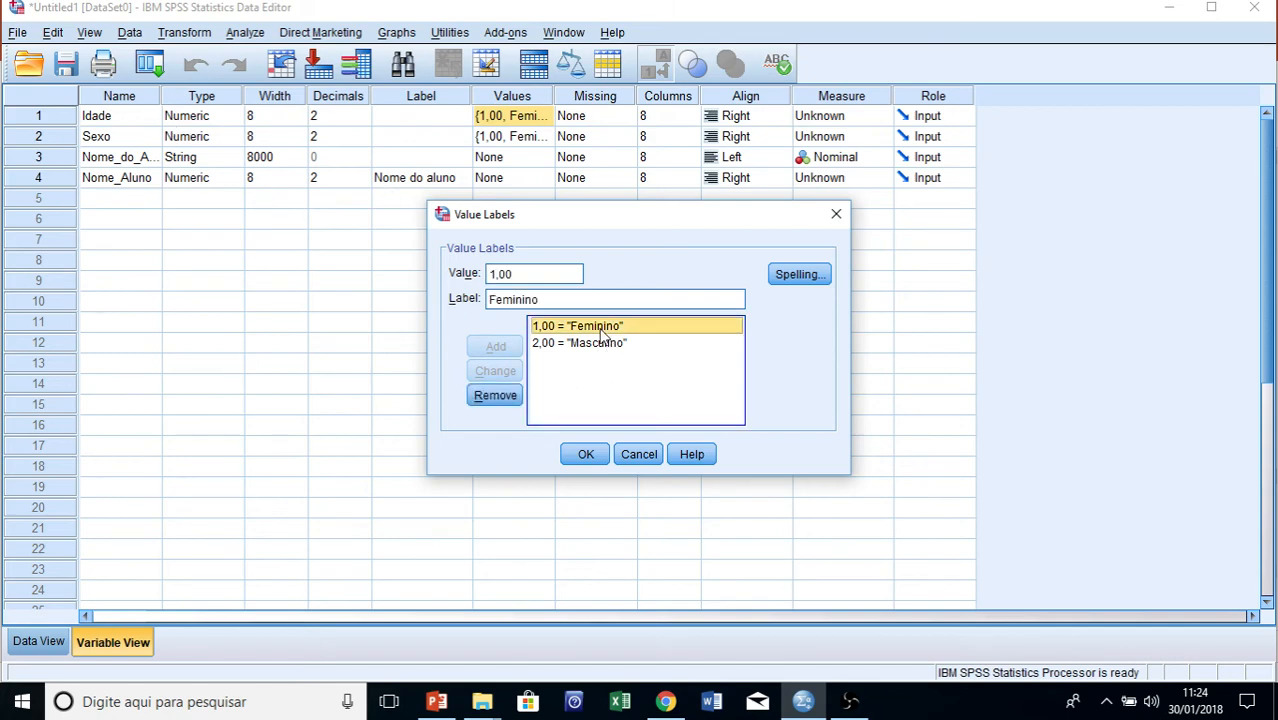
left_click(512, 396)
left_click(620, 330)
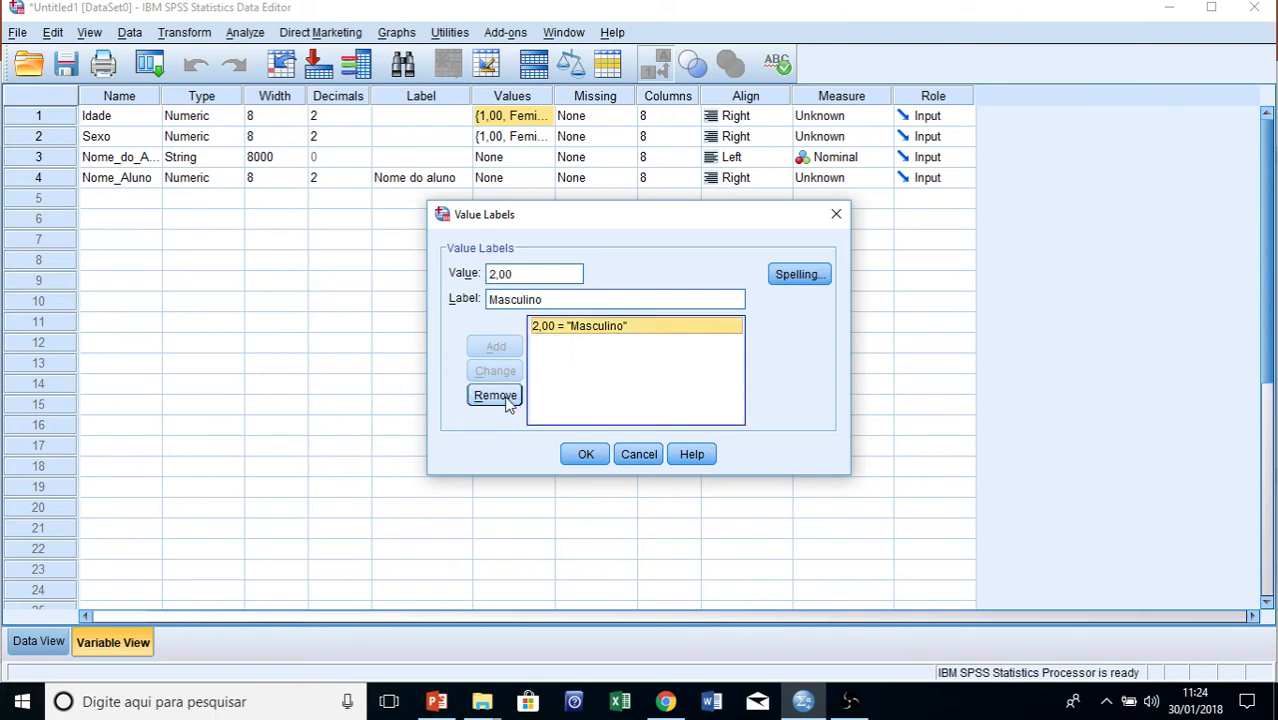
left_click(508, 398)
- Add the value labels 1 = Jovem, 2 = Adulto and 3 = Idoso for Idade, and discard the changes
type("1")
left_click(522, 297)
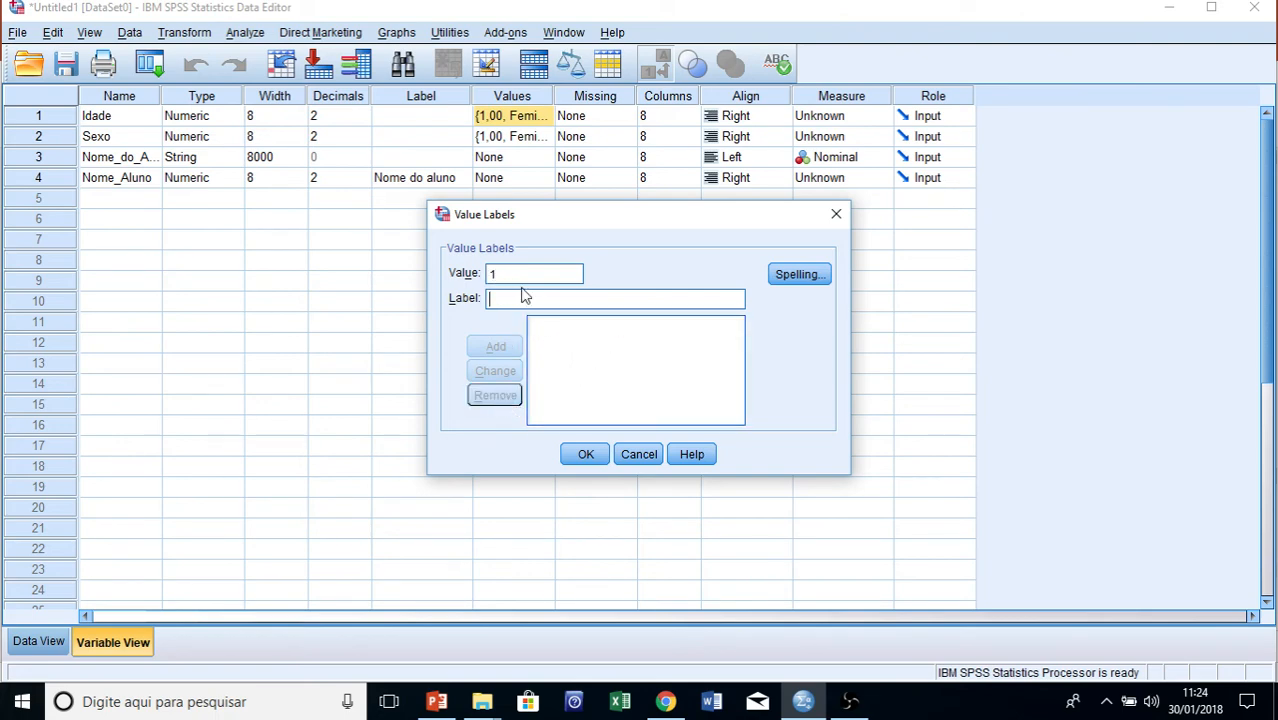
type("Jovem")
key("Return")
type("2Adulto")
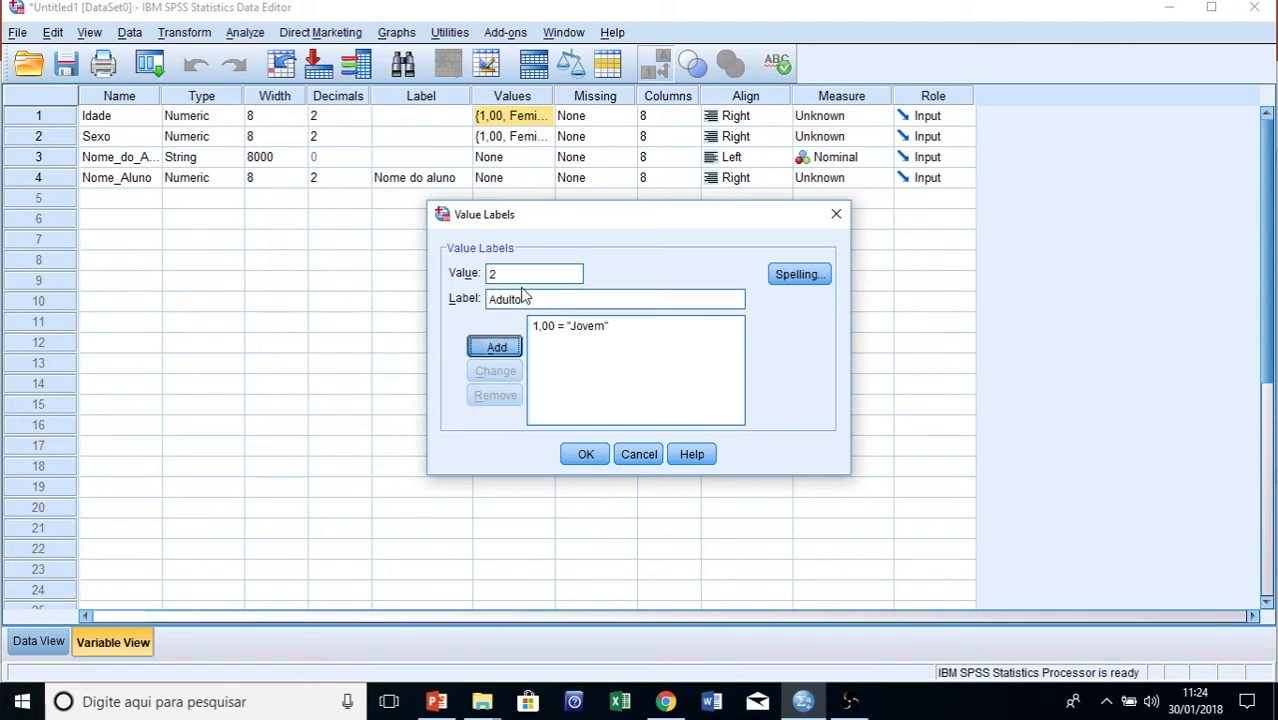
key("Return")
type("3")
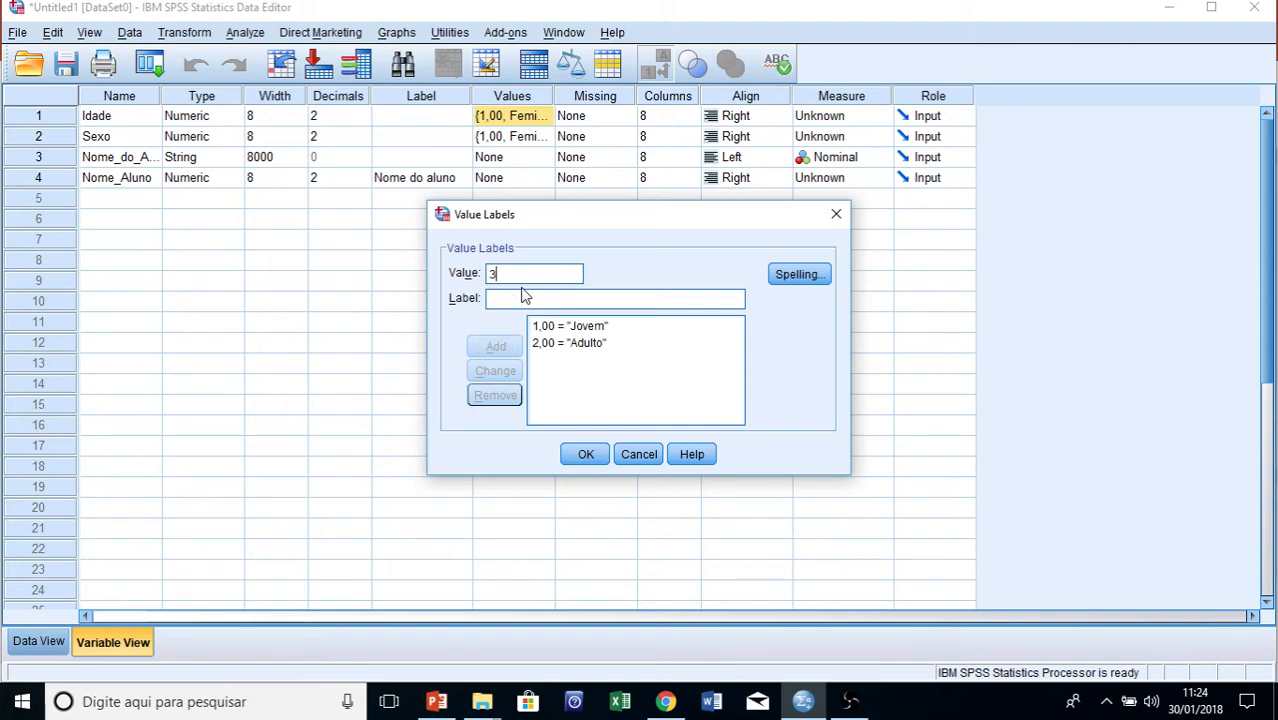
type("Idoso")
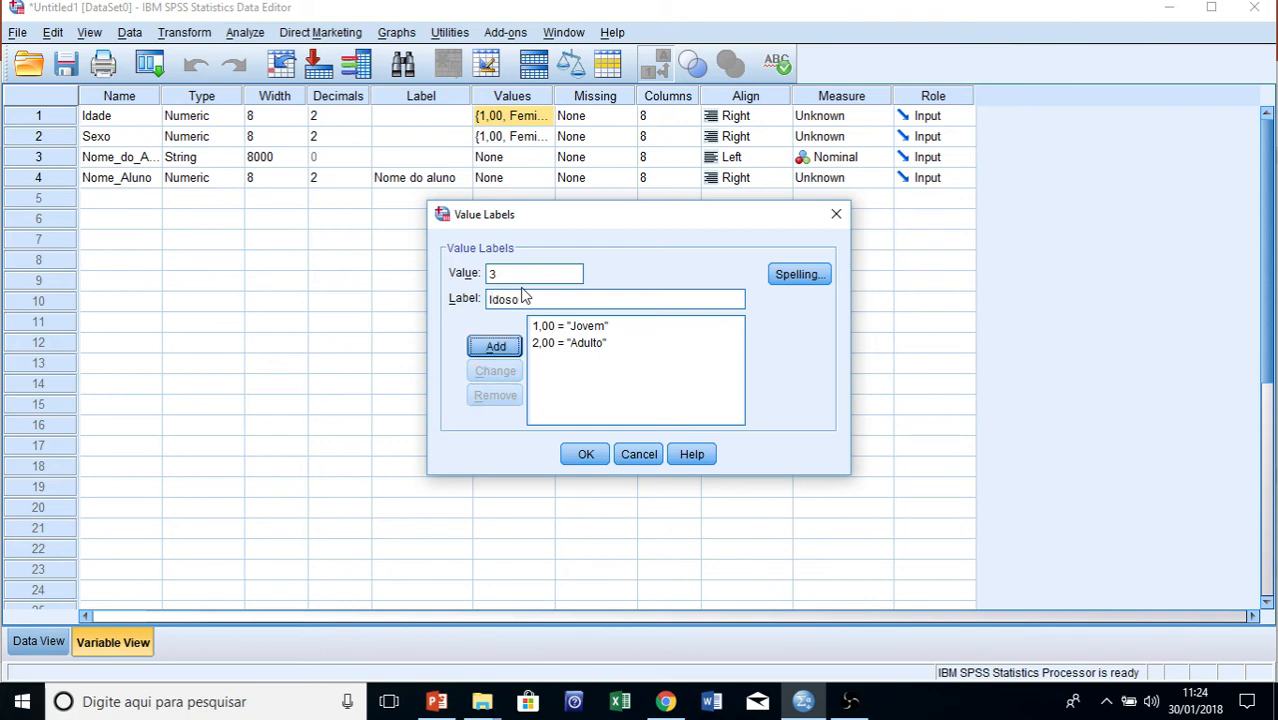
key("Return")
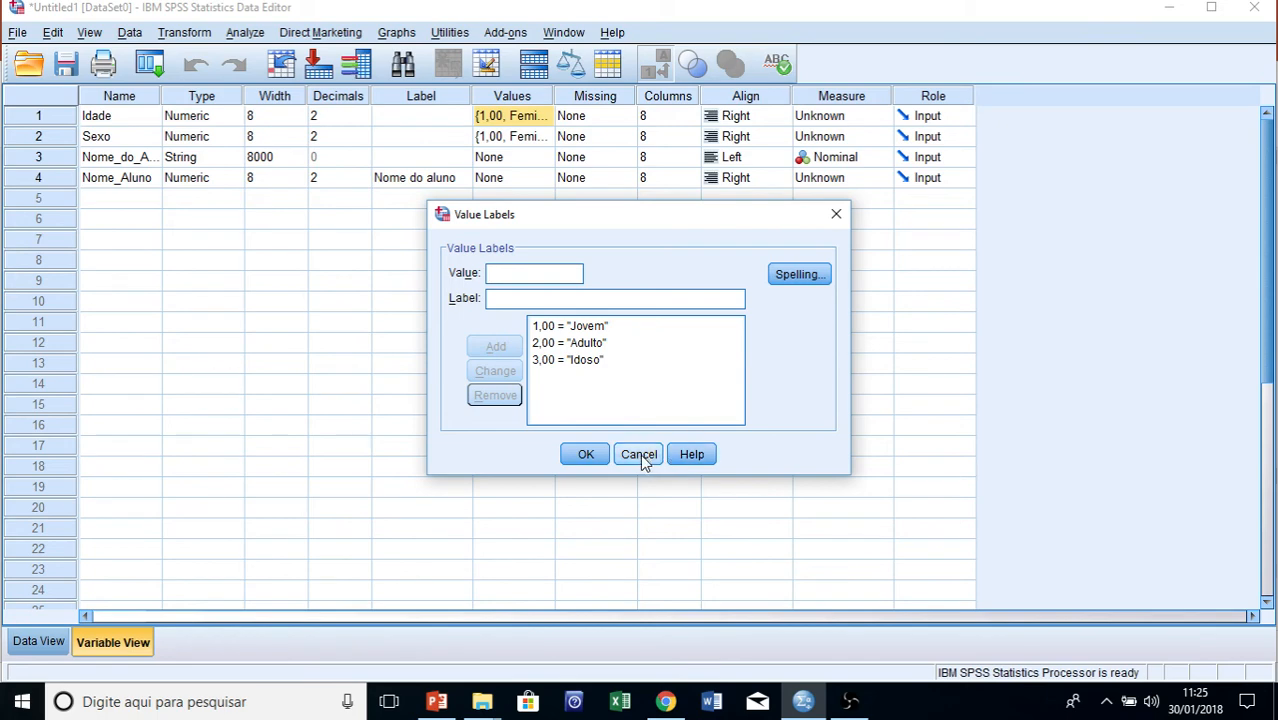
left_click(640, 454)
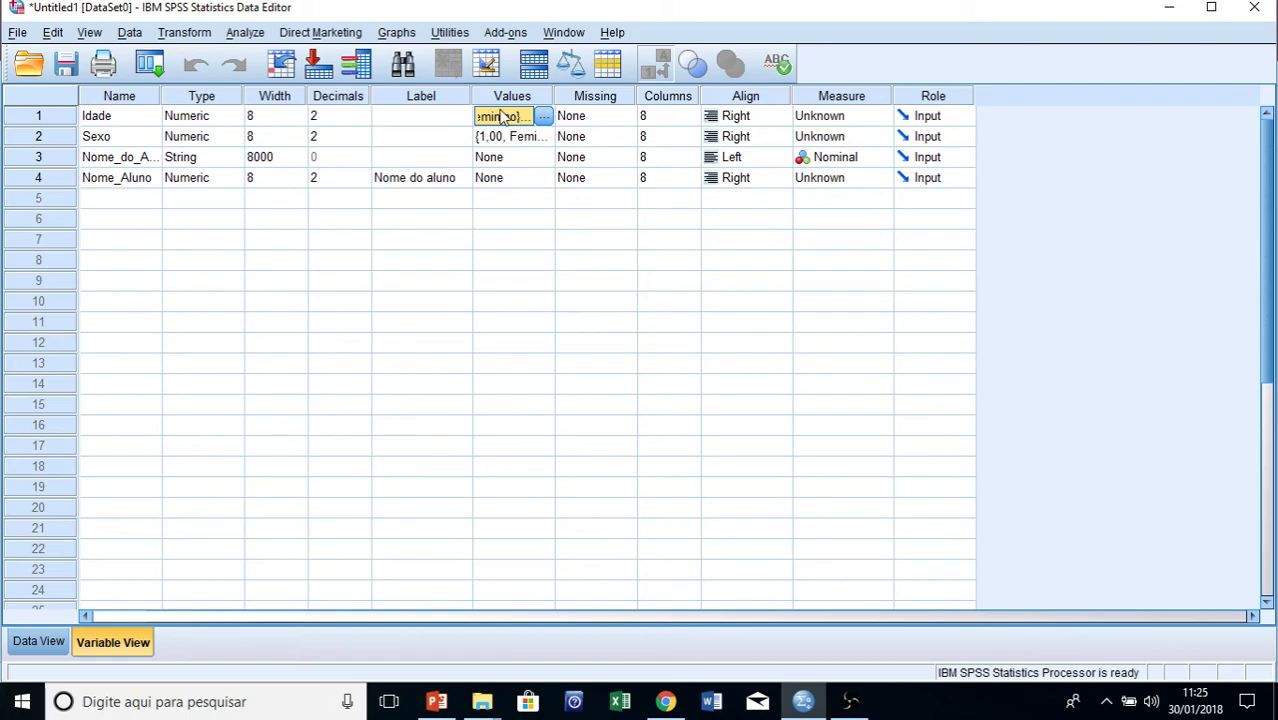
- Remove the Feminino and Masculino value labels from the Idade variable and apply the change
left_click(522, 177)
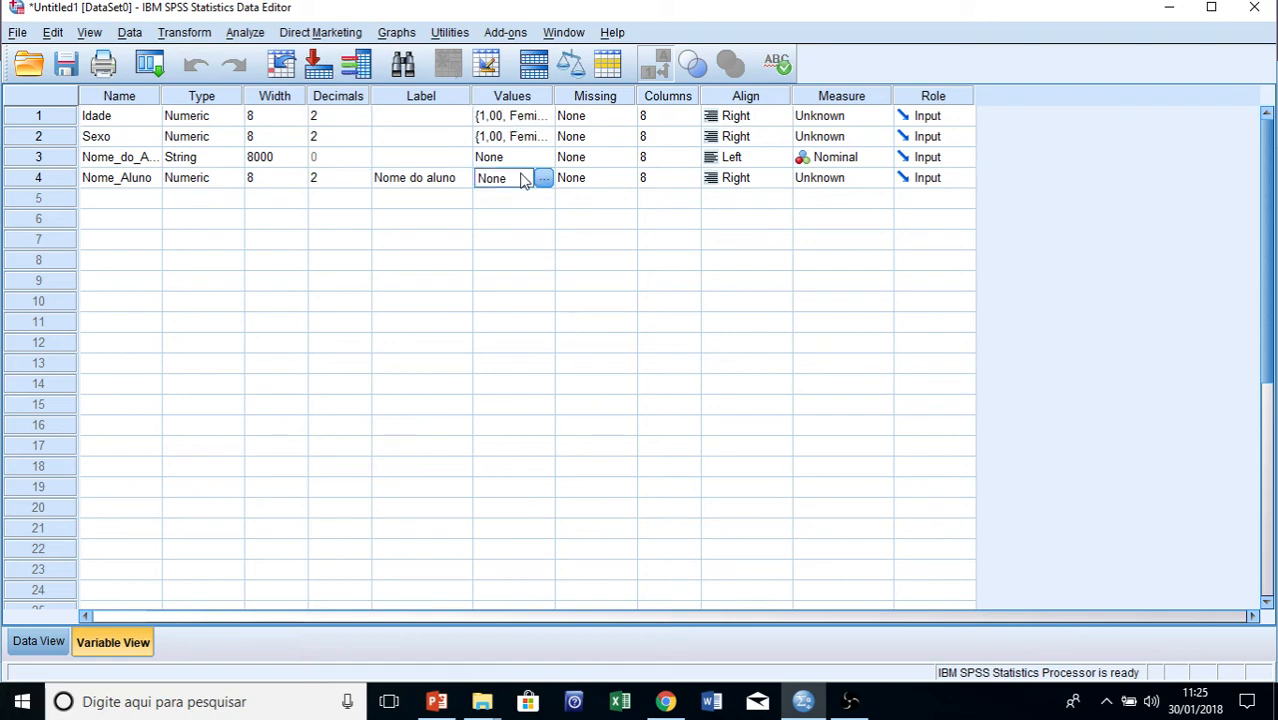
left_click(534, 106)
left_click(538, 115)
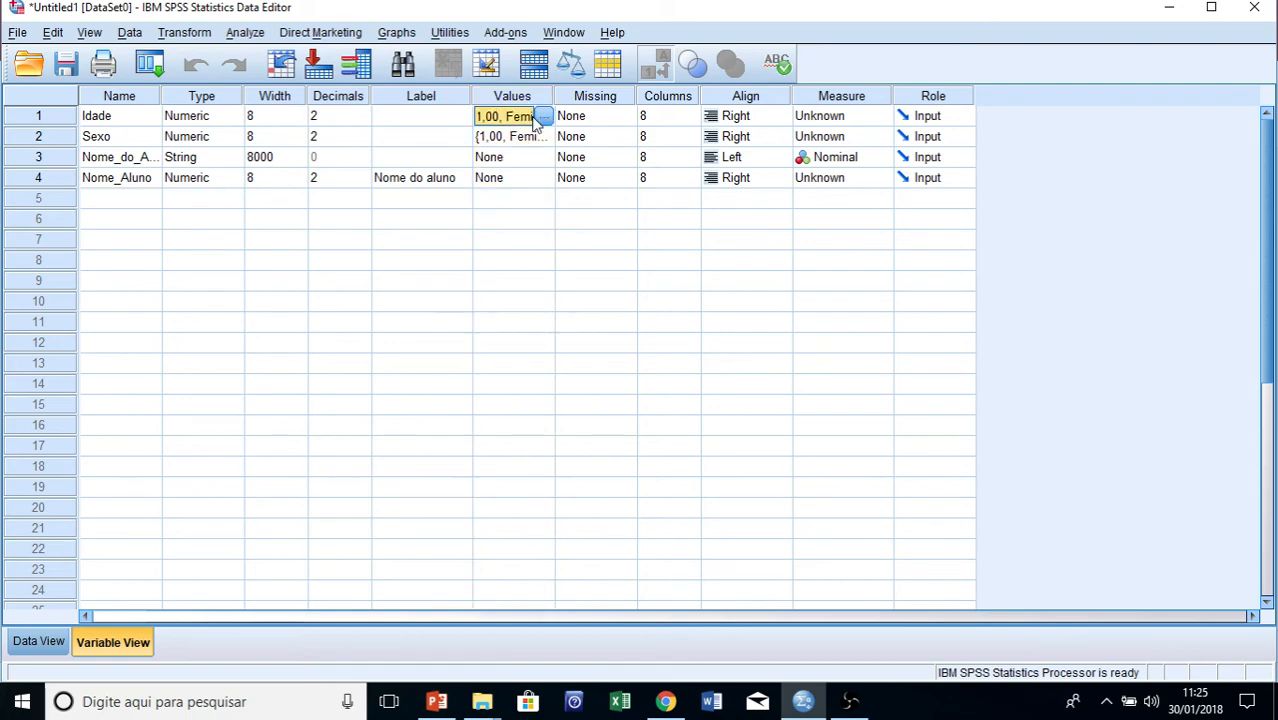
left_click(544, 118)
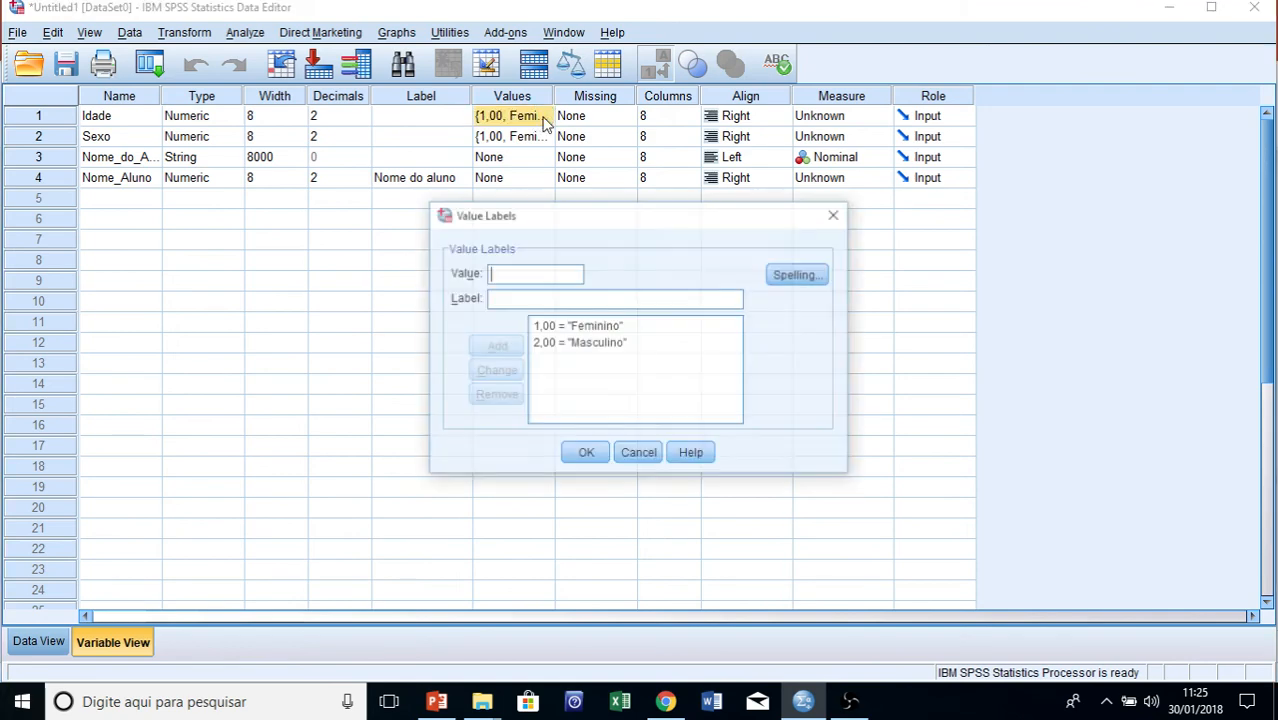
left_click(556, 326)
left_click(513, 396)
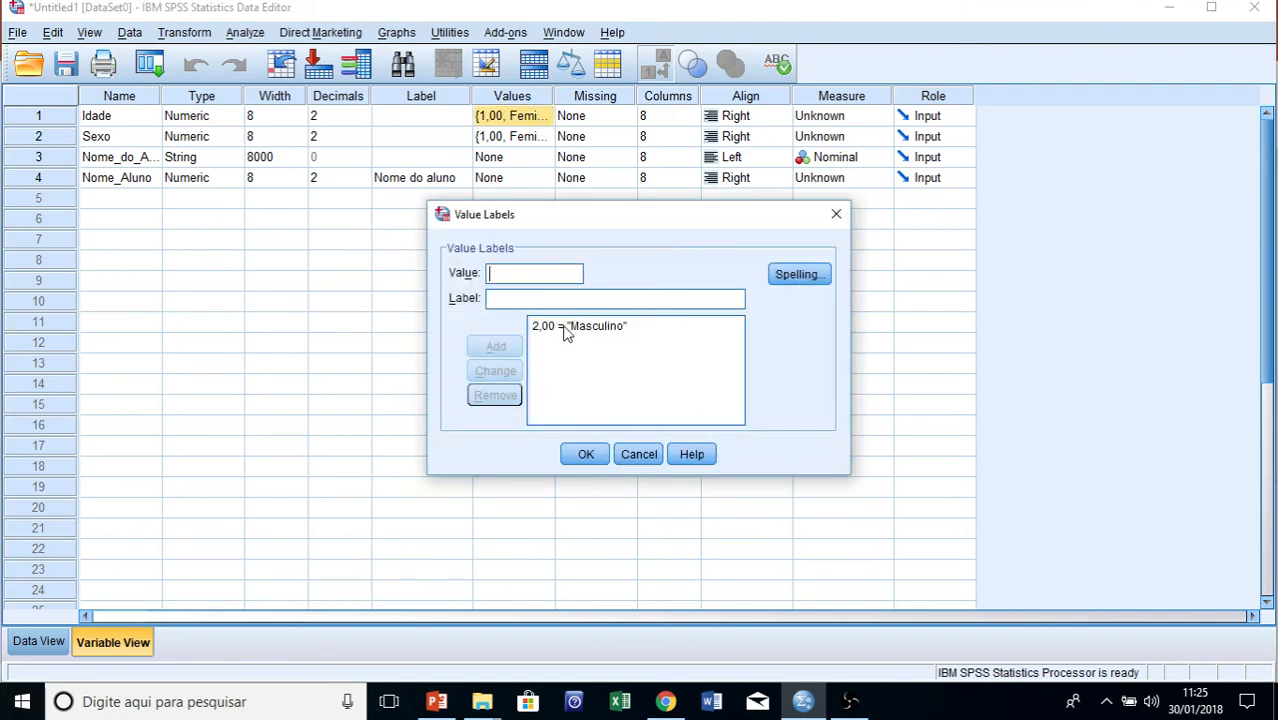
left_click(566, 330)
left_click(495, 396)
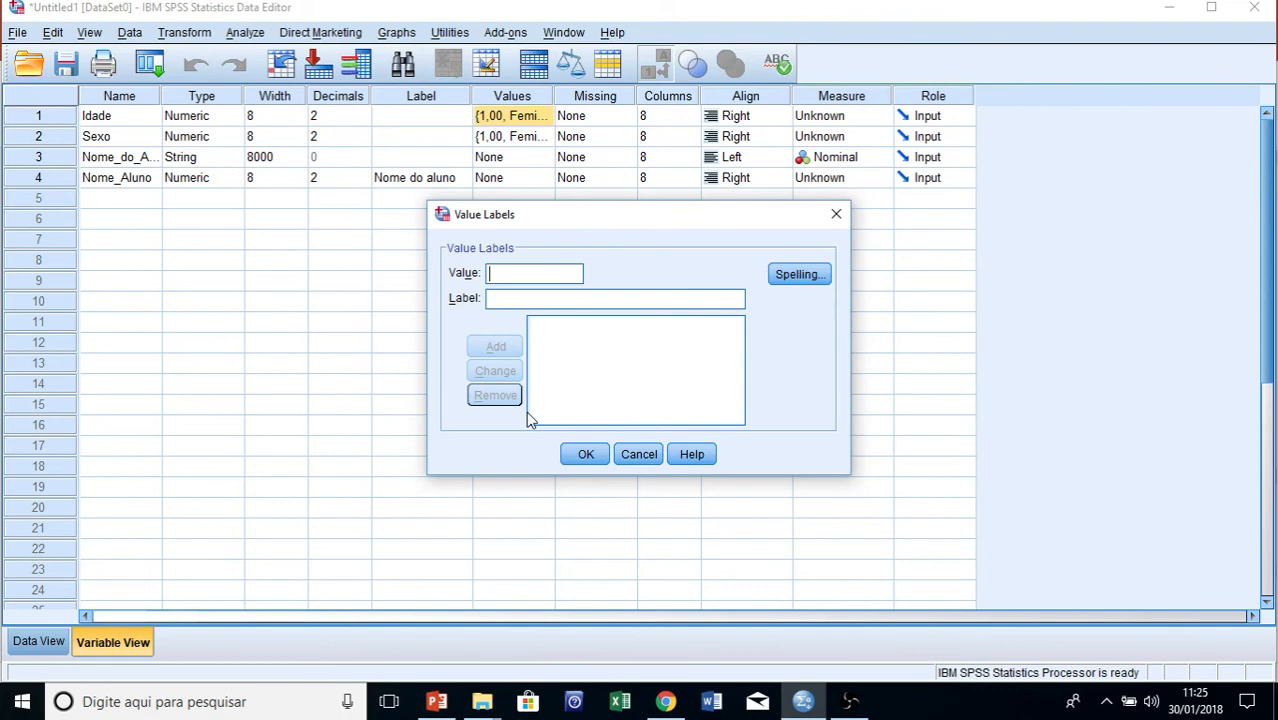
left_click(586, 455)
left_click(506, 142)
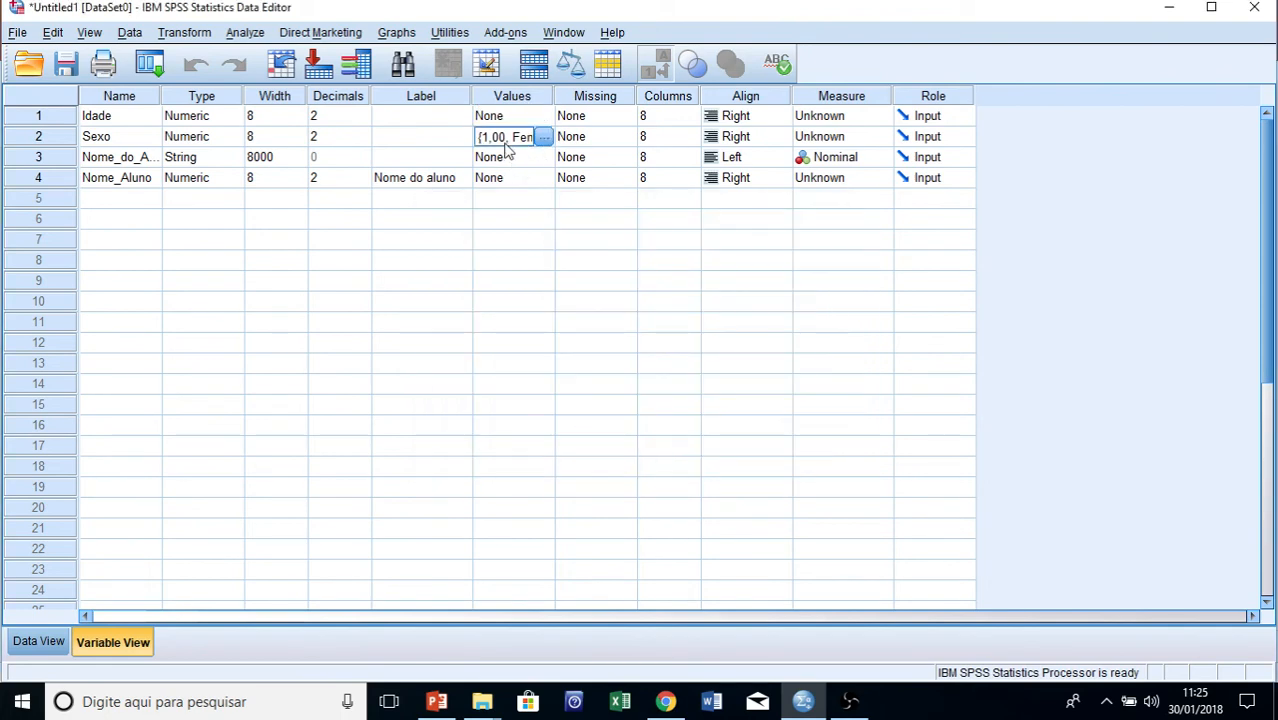
left_click(517, 116)
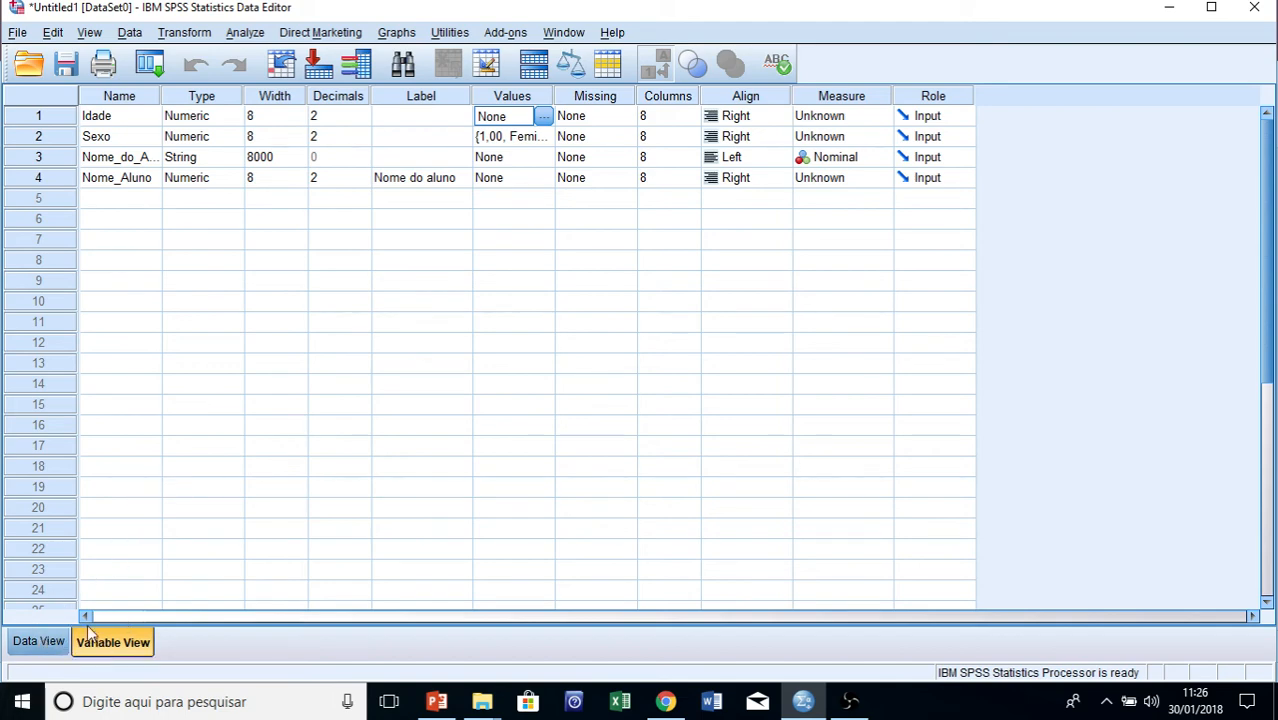
- Enter the student's first name under Nome_do_Aluno in the first case of the data
left_click(46, 644)
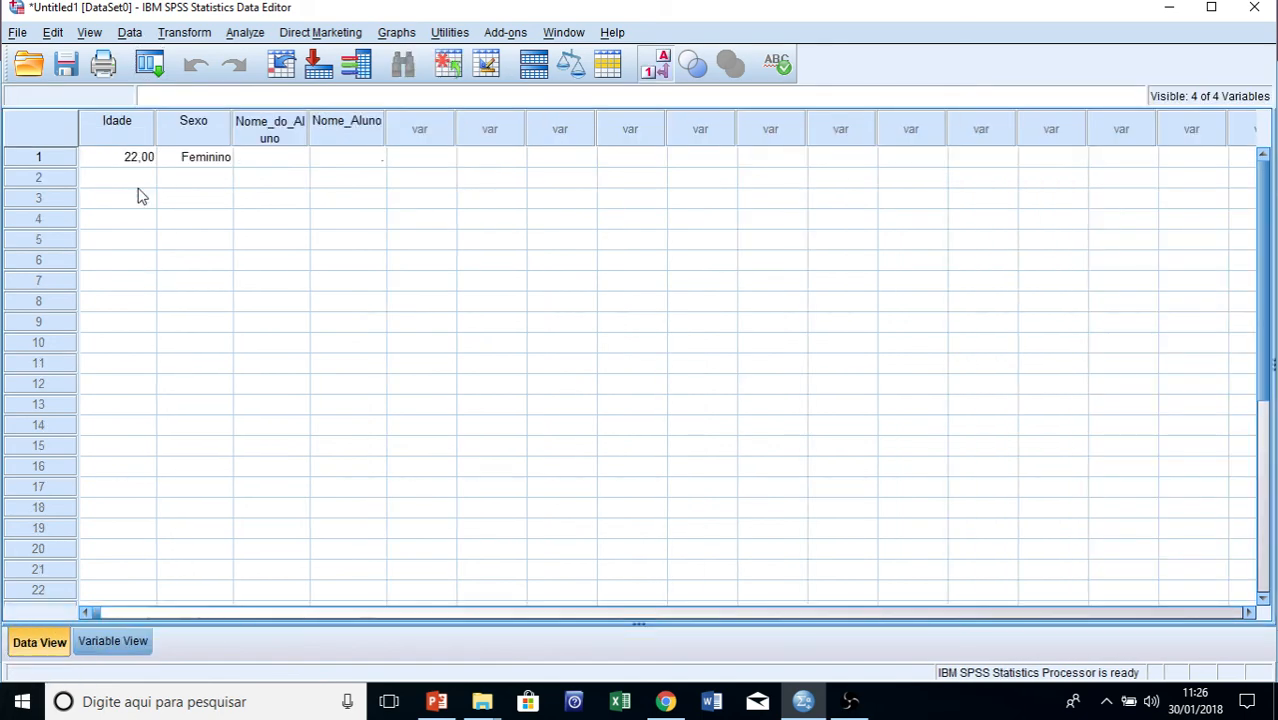
left_click(210, 168)
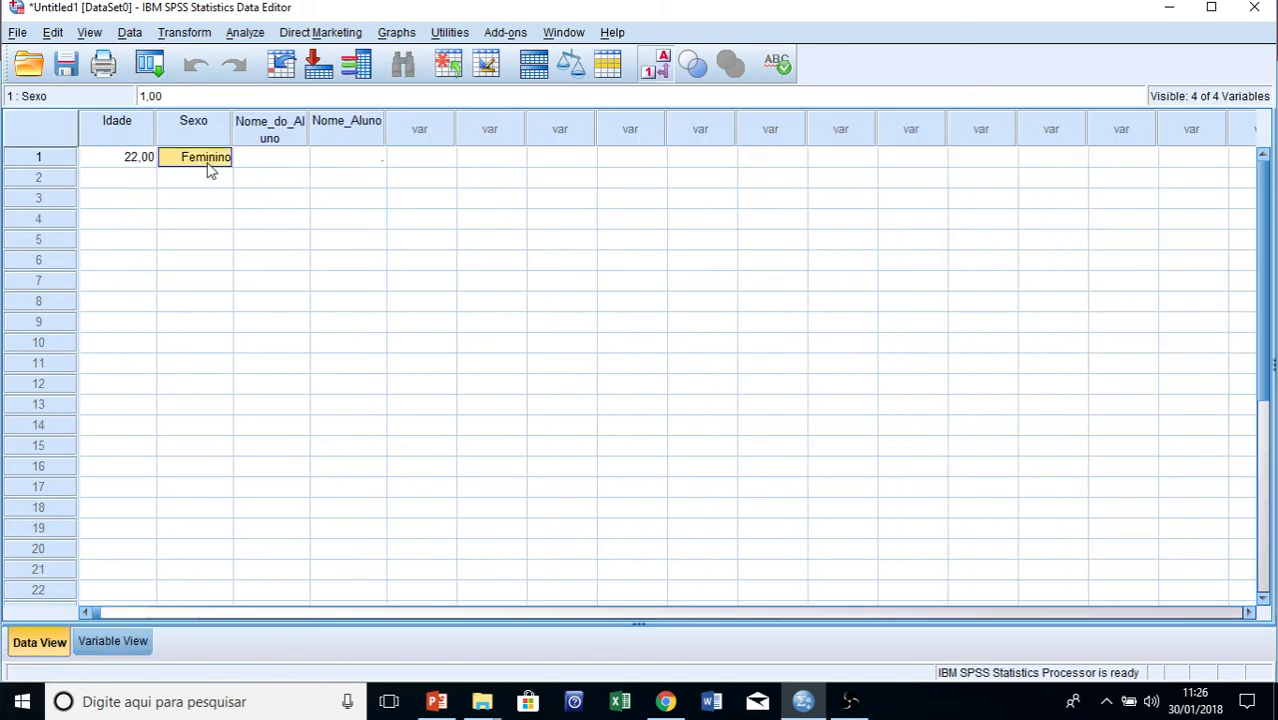
left_click(208, 165)
key("Return")
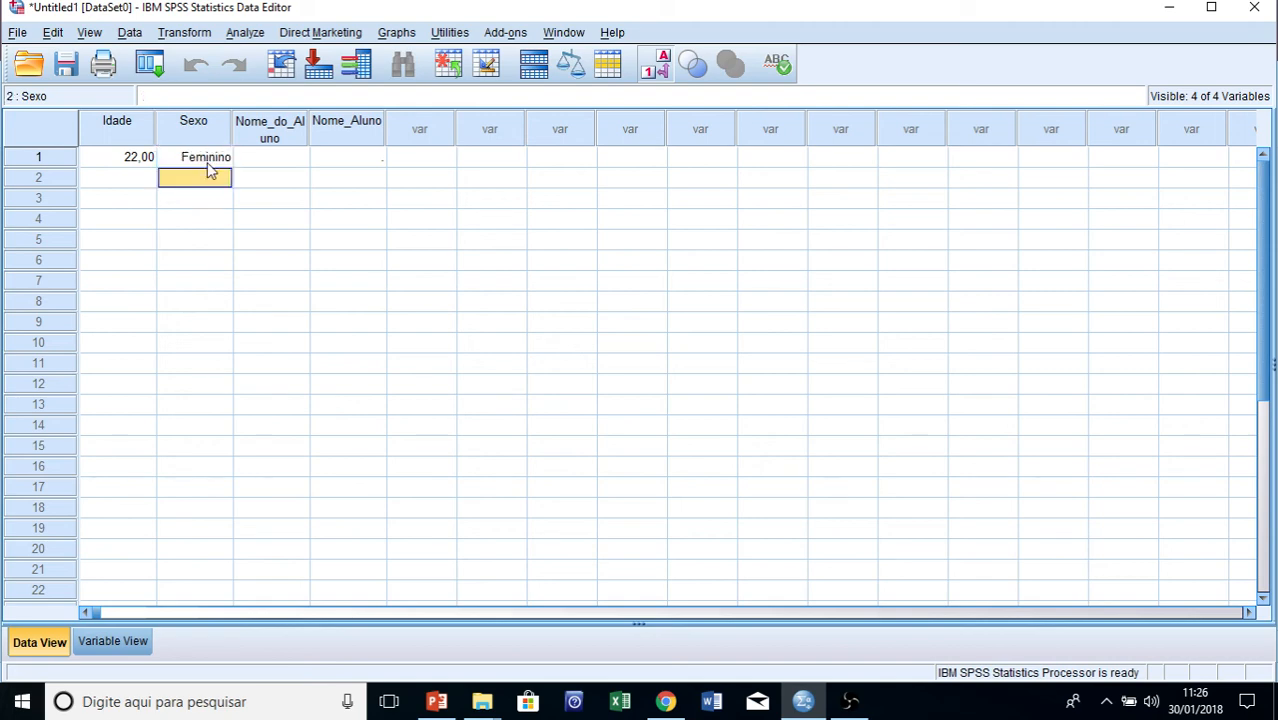
left_click(209, 165)
key("Tab")
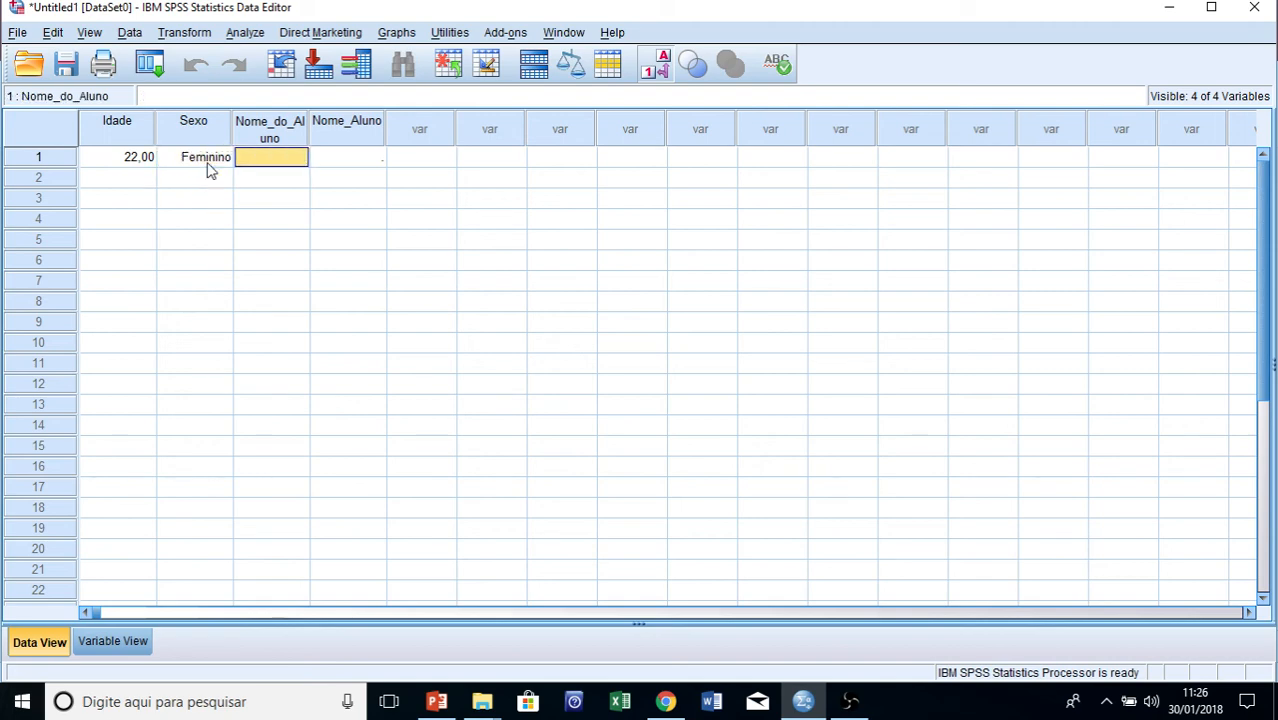
type("Aana")
key("BackSpace")
key("BackSpace")
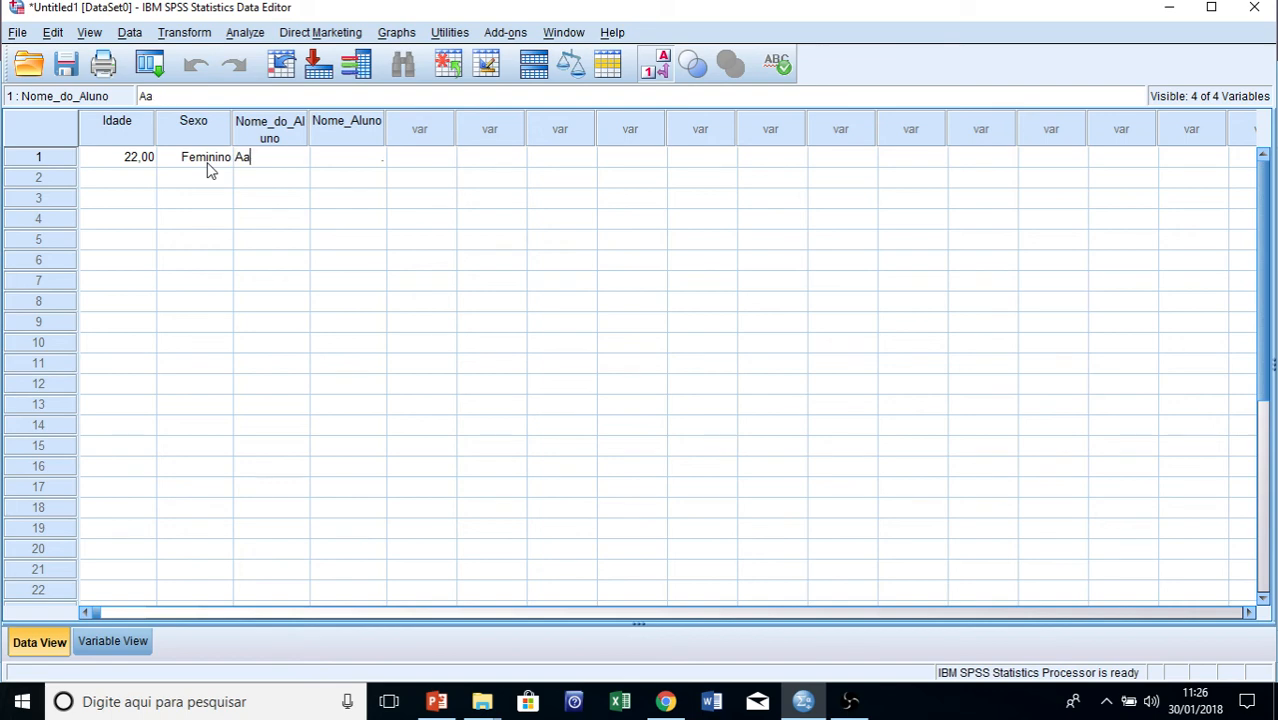
key("BackSpace")
type("lana")
- Fill in the second case with Idade 25, Sexo 2 and the student's first name under Nome_do_Aluno
left_click(144, 186)
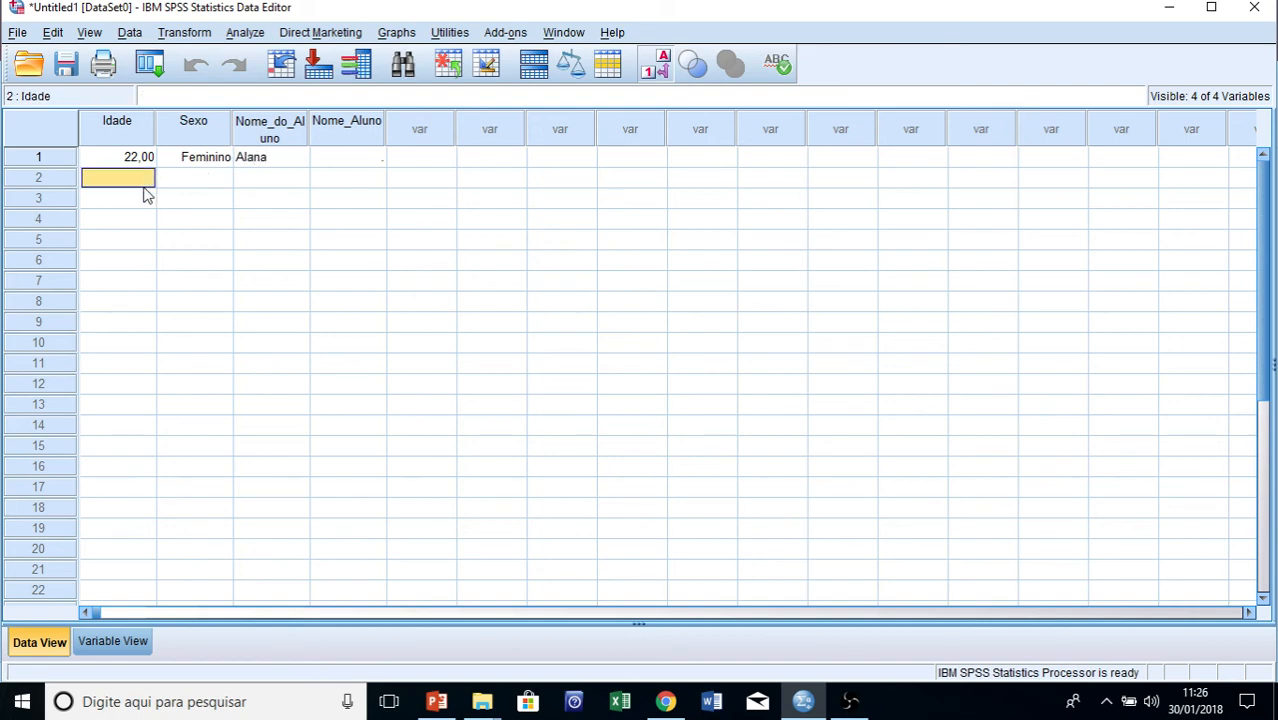
type("25")
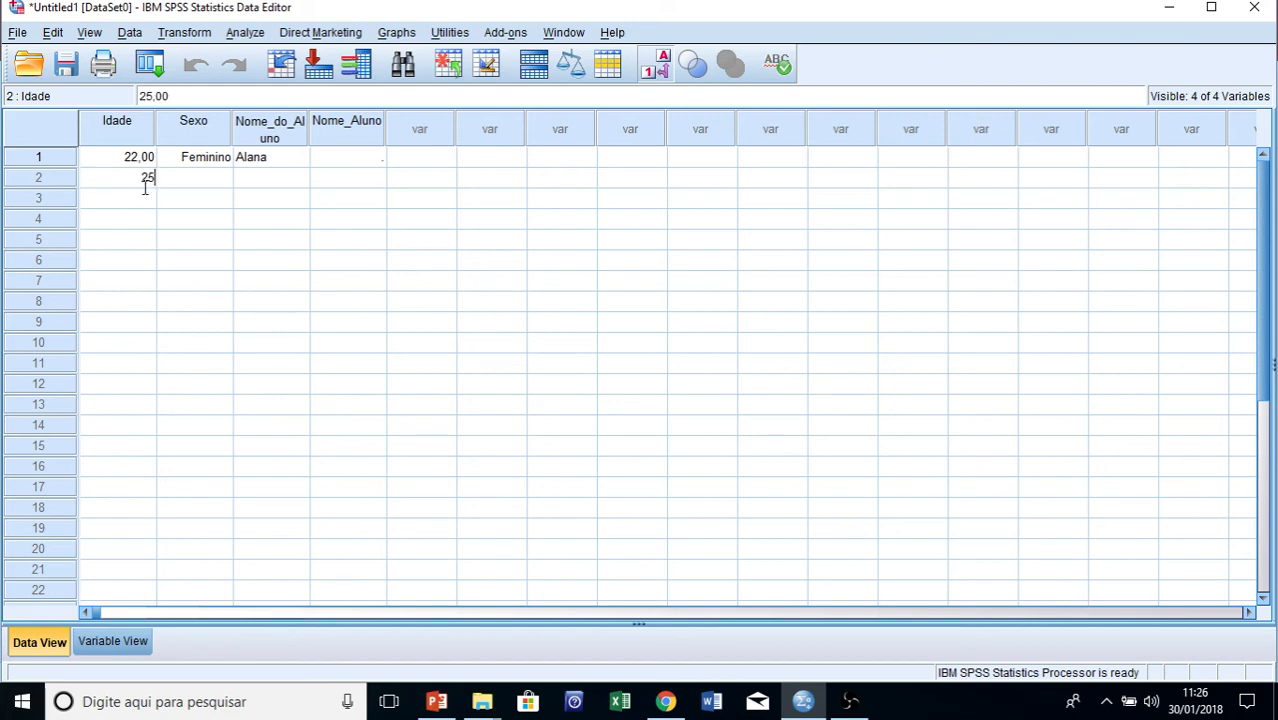
key("Tab")
type("2")
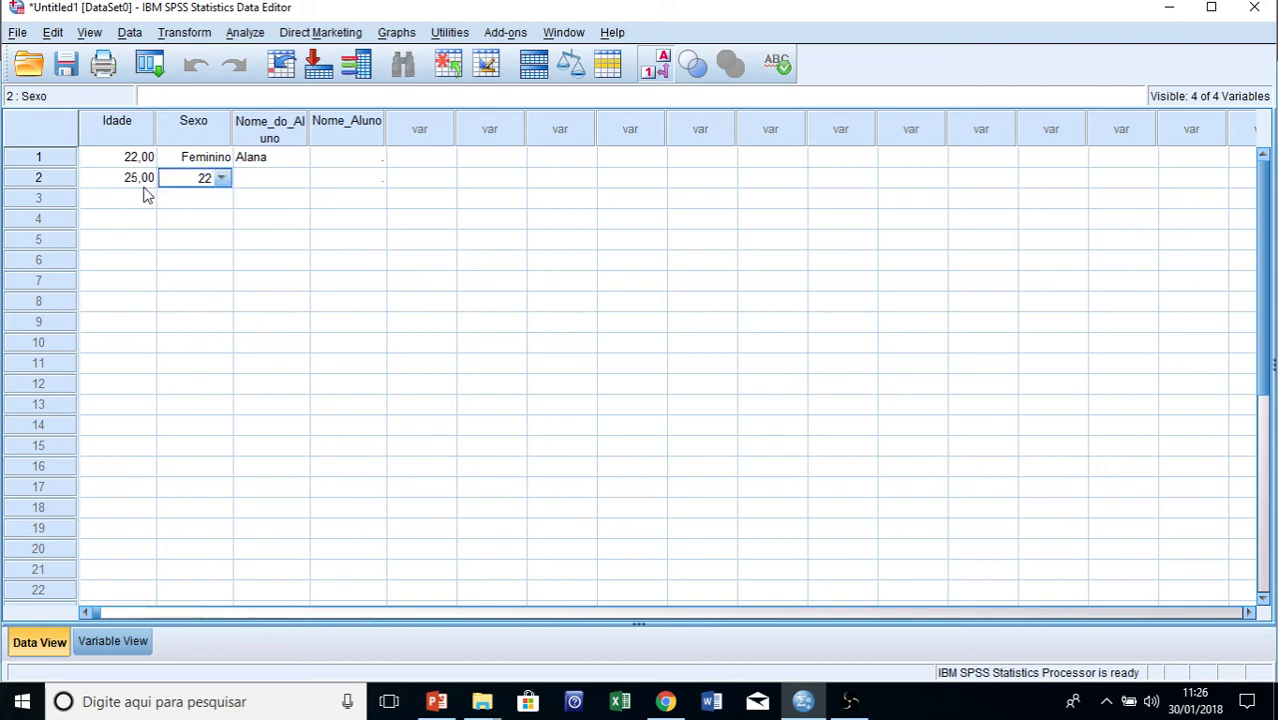
key("Return")
key("Up")
key("Right")
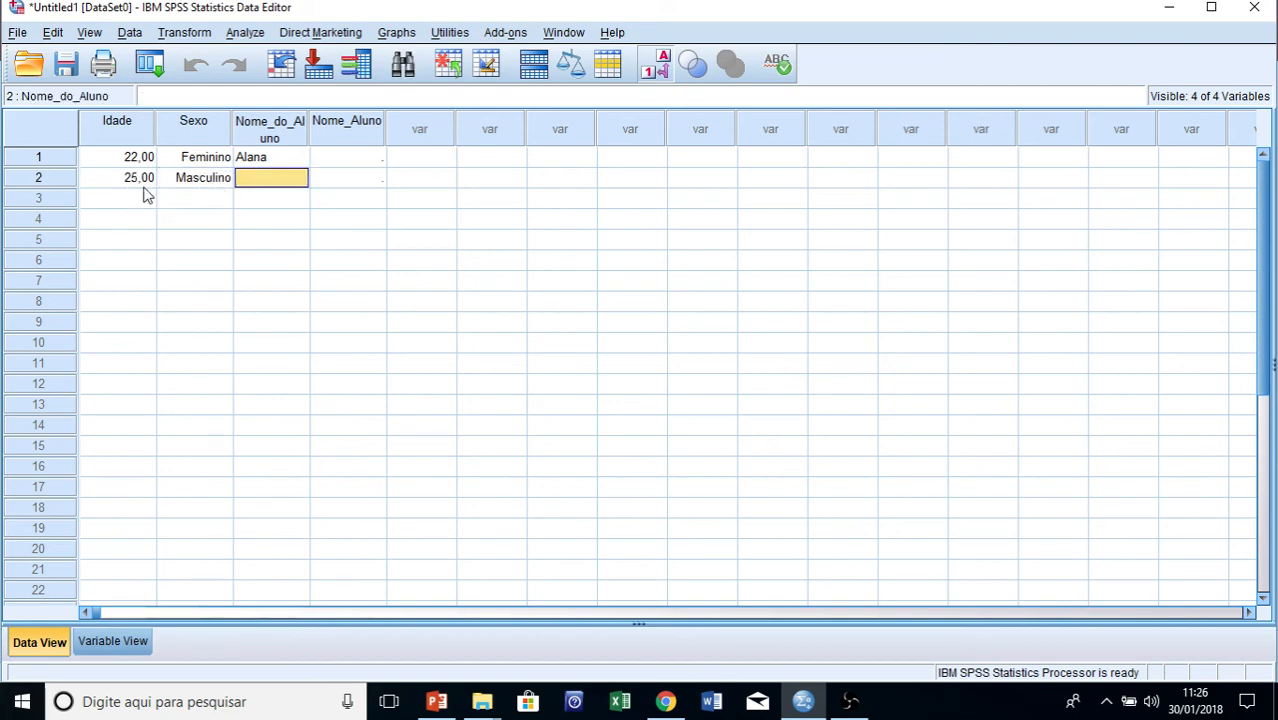
type("Icaro")
key("Return")
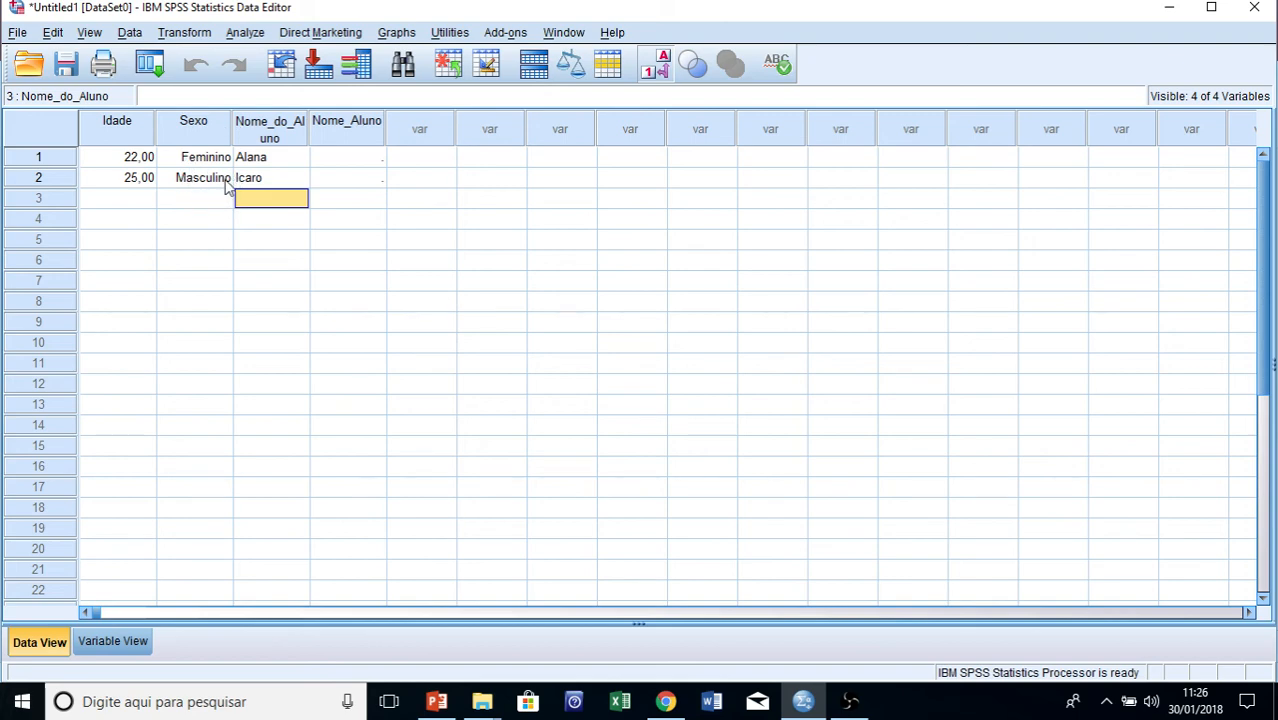
- Toggle the display of value labels in the data several times, leaving Sexo shown as numeric codes
left_click(654, 66)
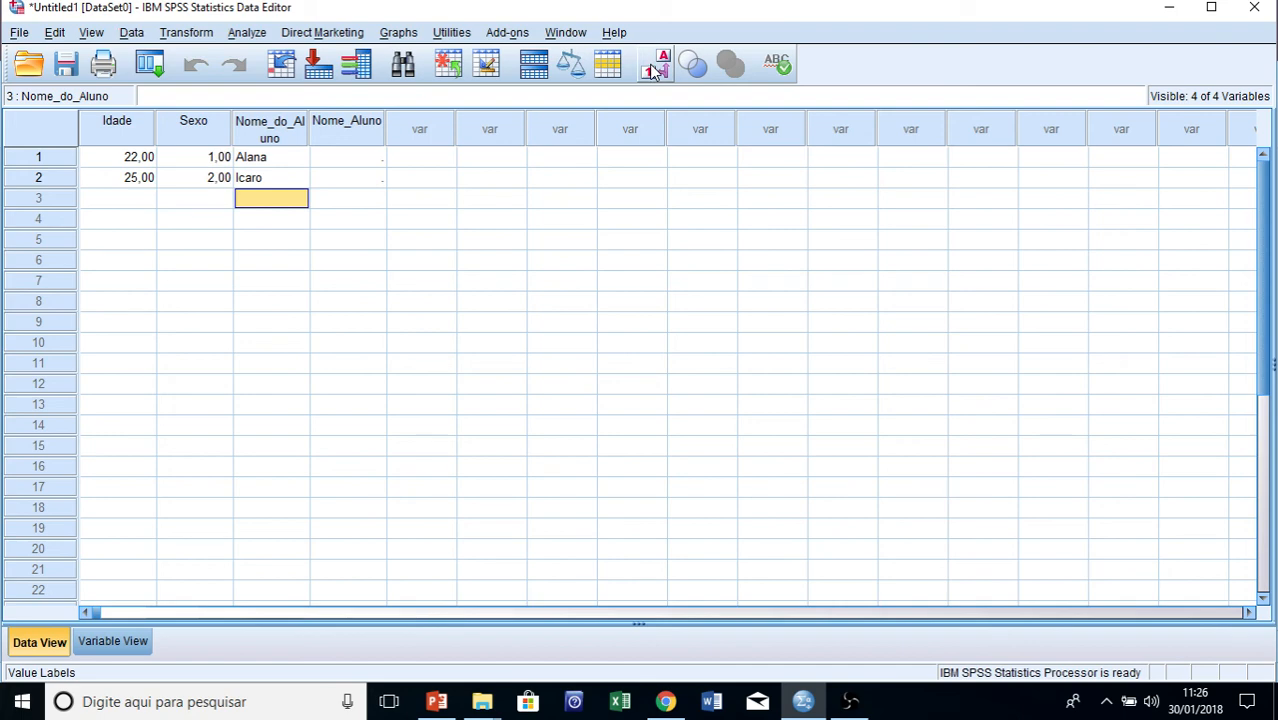
left_click(655, 72)
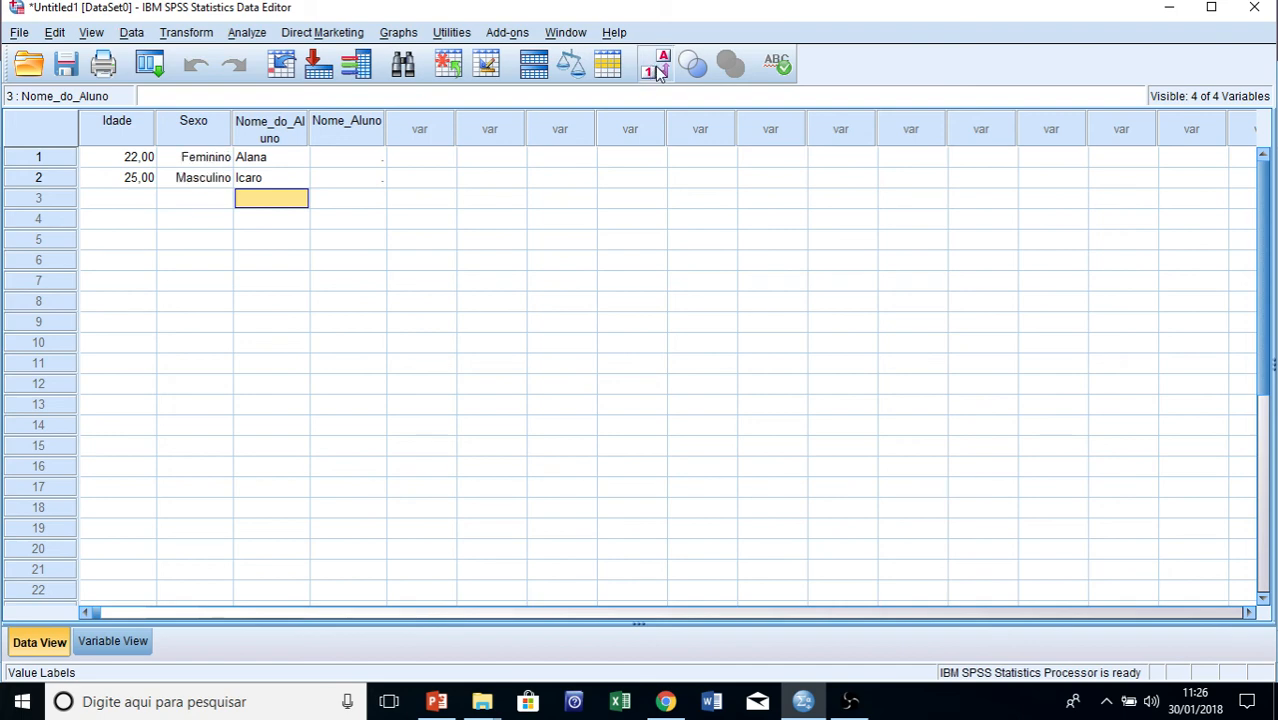
left_click(656, 75)
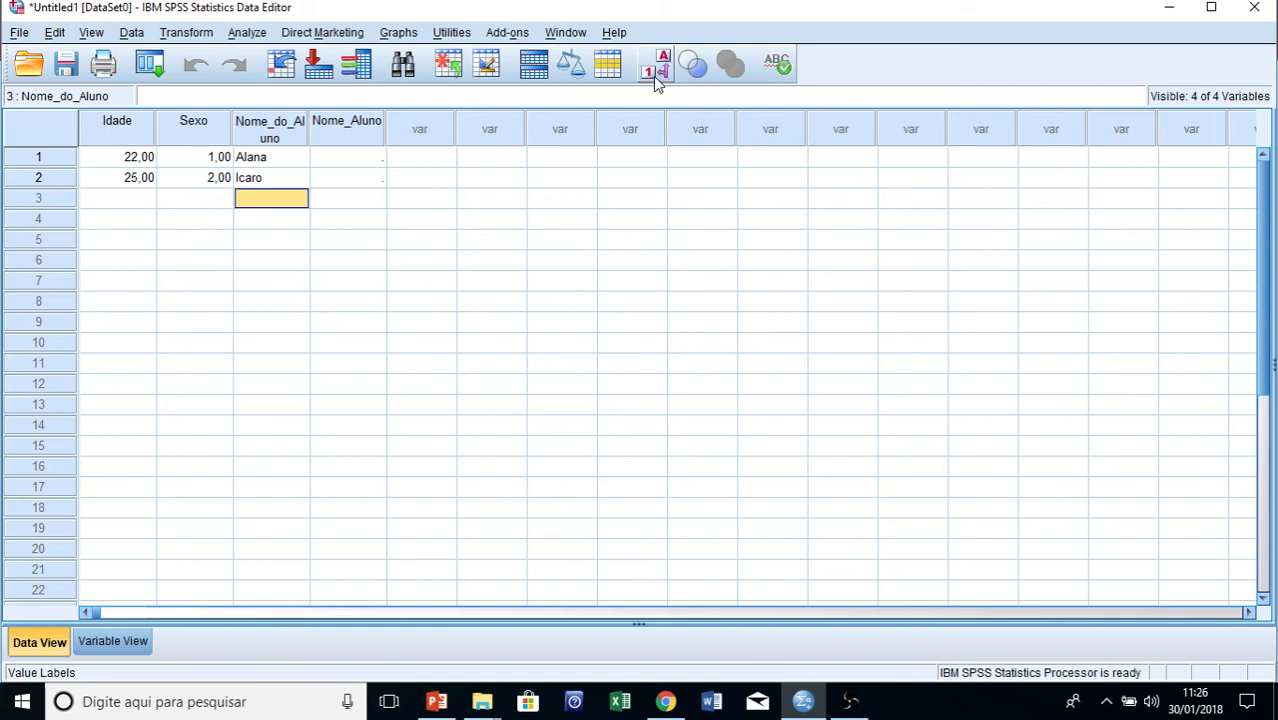
left_click(657, 75)
left_click(657, 75)
left_click(657, 77)
left_click(657, 72)
left_click(657, 71)
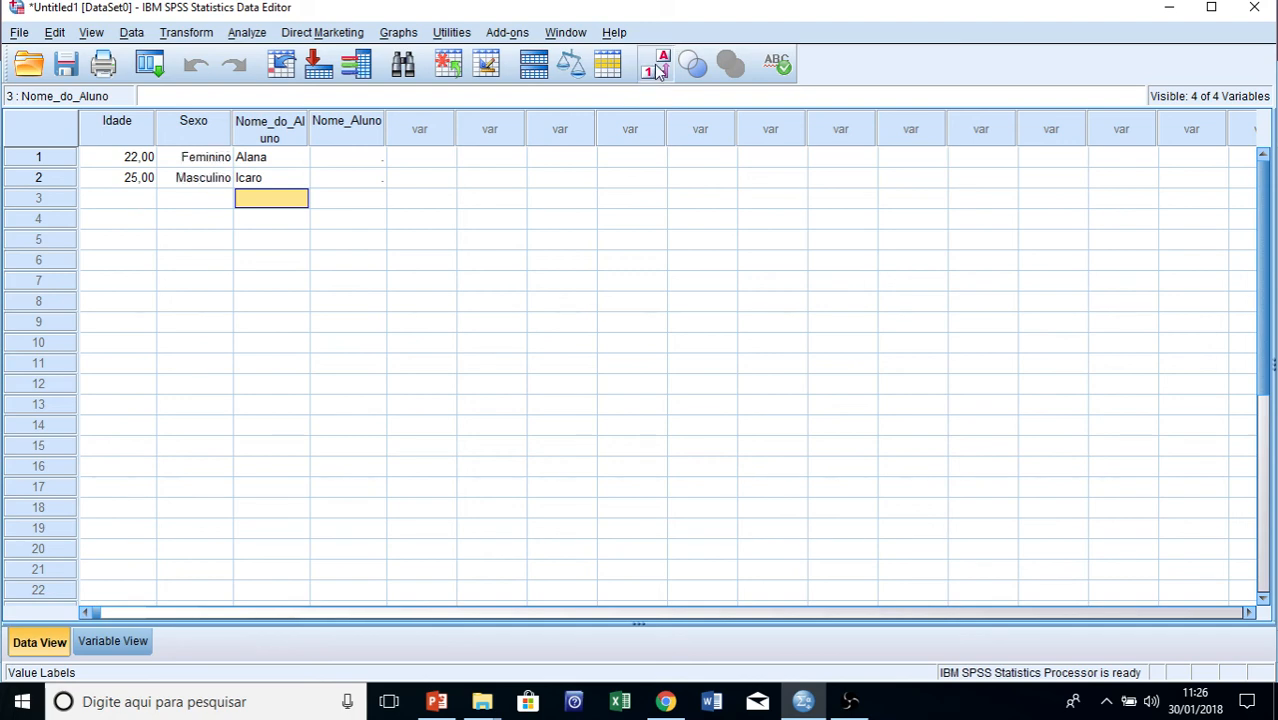
left_click(657, 70)
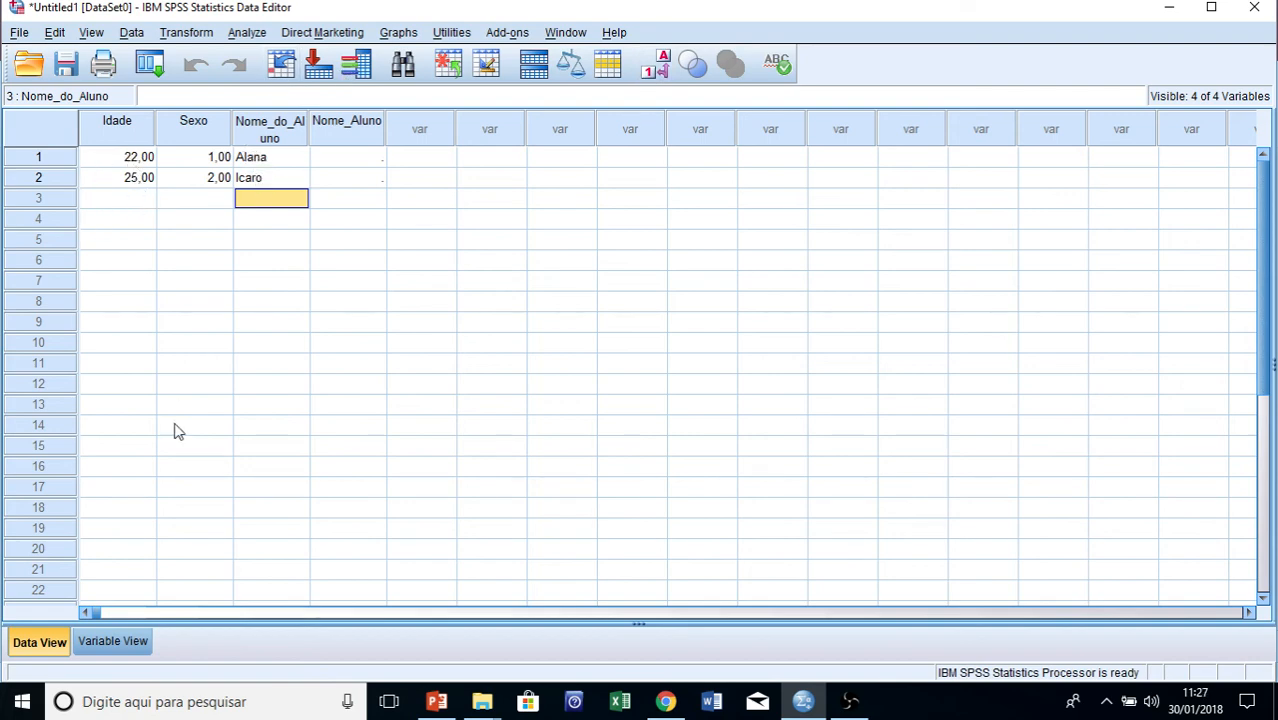
- Switch to PowerPoint and present the slides on showing labels and on the Missing, Columns, Align and Measure settings
left_click(118, 643)
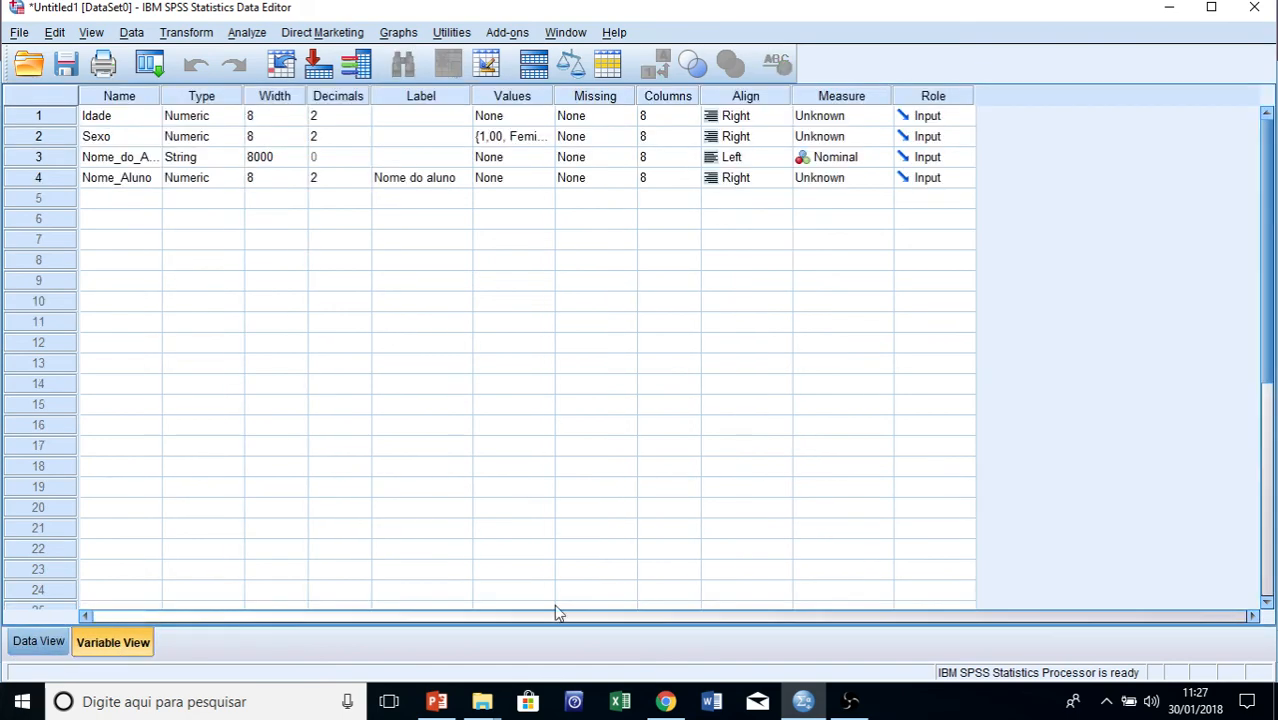
left_click(440, 702)
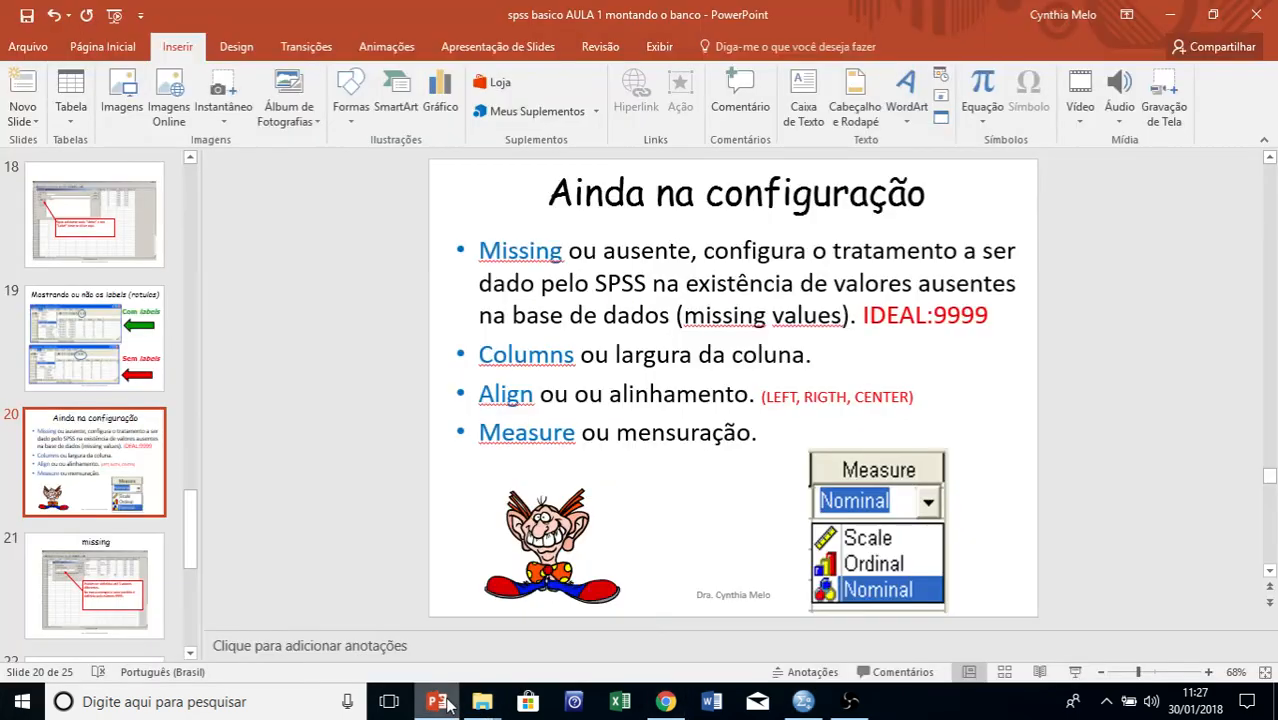
left_click(1073, 672)
key("Left")
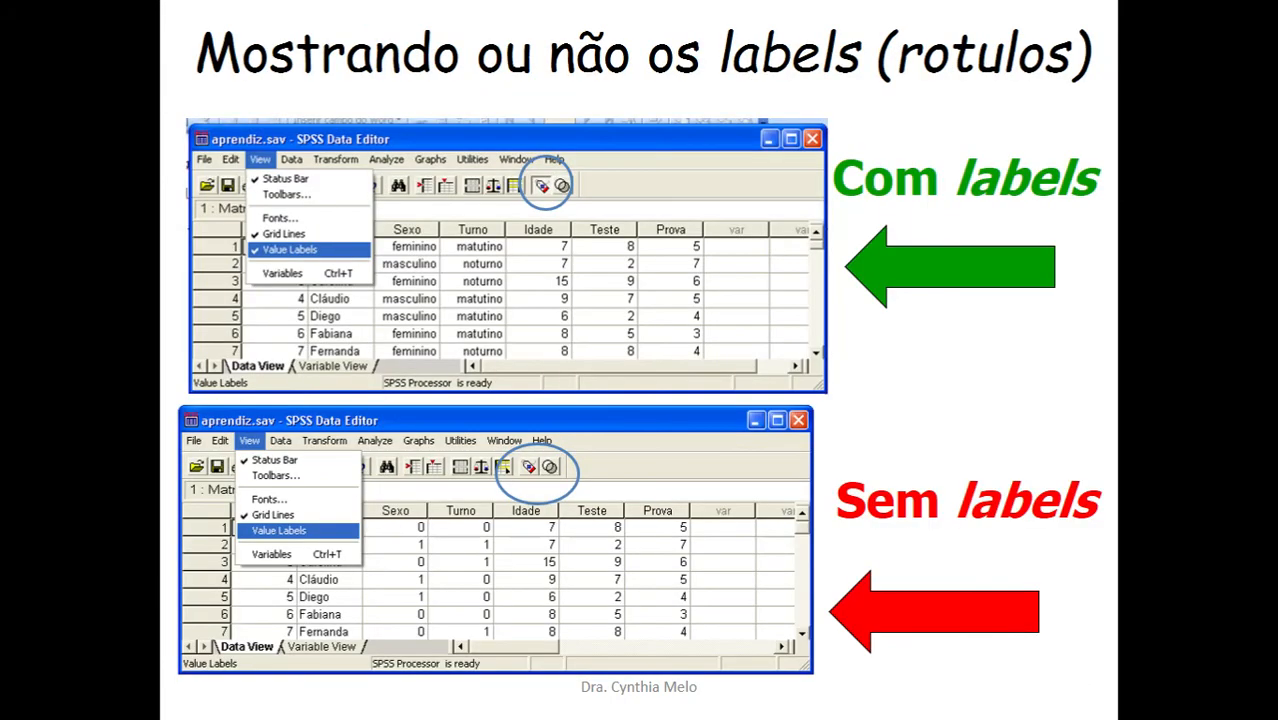
left_click(520, 496)
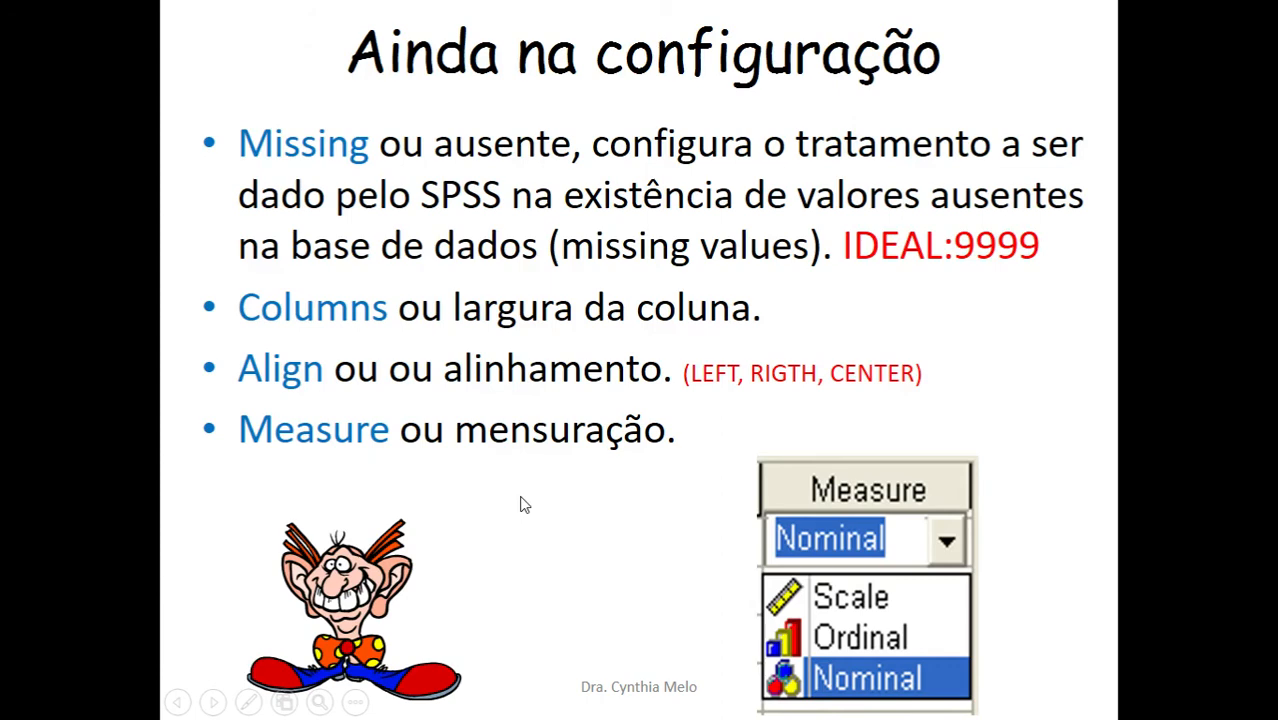